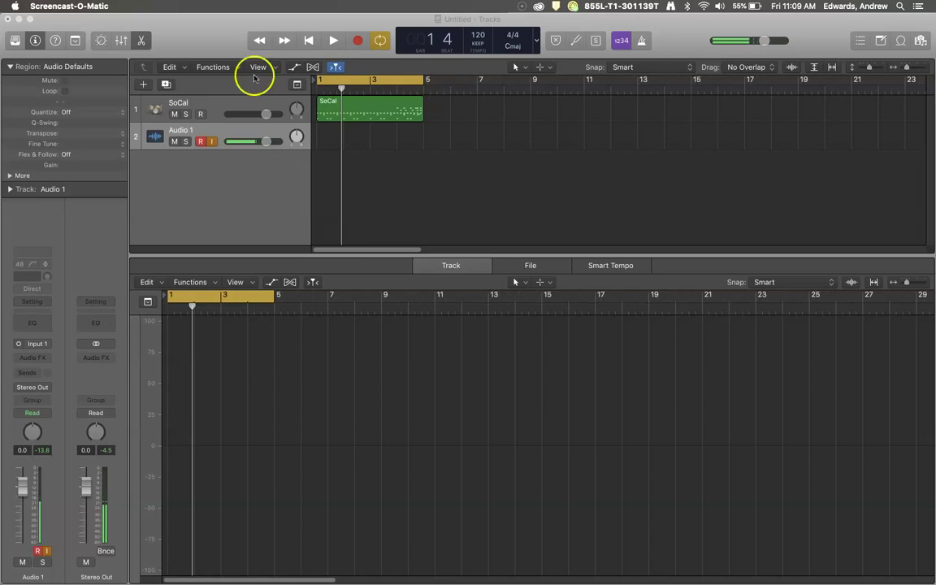
- Open the SoCal drum region in the Piano Roll to show its kick, snare, hi-hat and tom notes
click(245, 104)
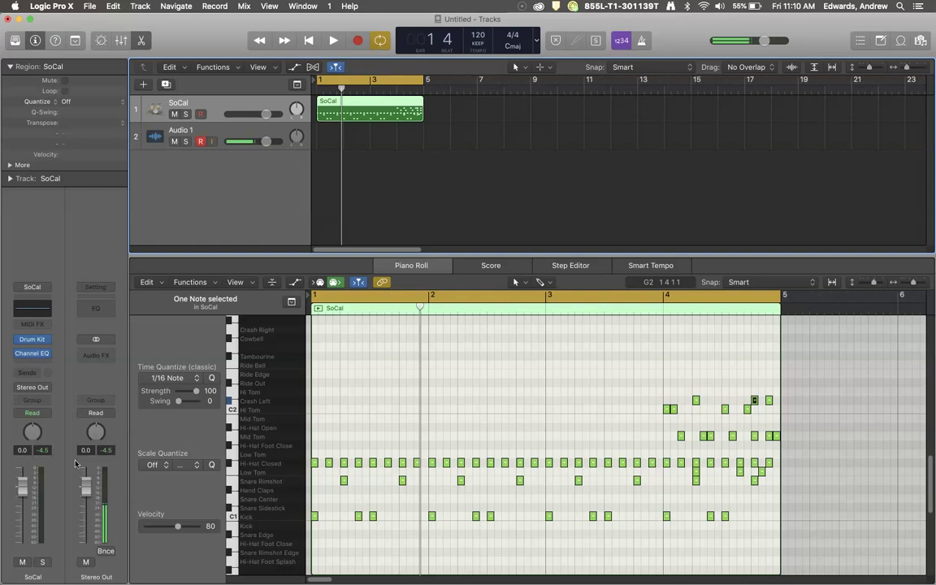
- Audition the SoCal loop once, stop it, and deselect the note in the Piano Roll
click(334, 41)
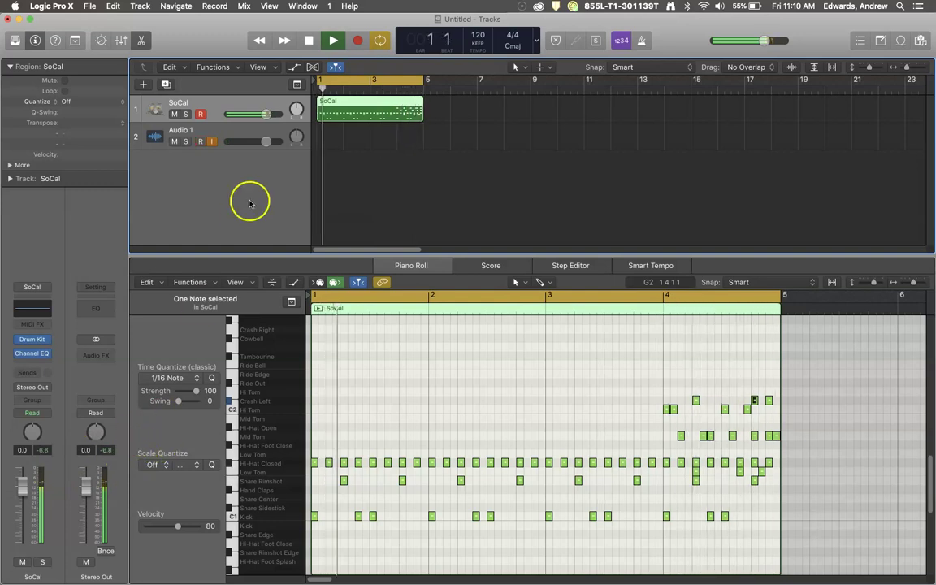
click(308, 42)
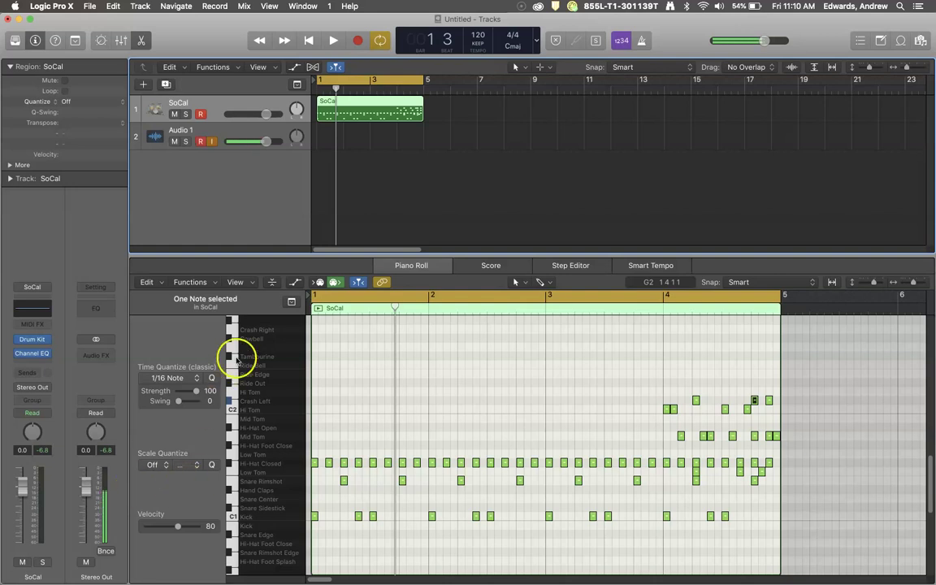
click(321, 284)
click(811, 389)
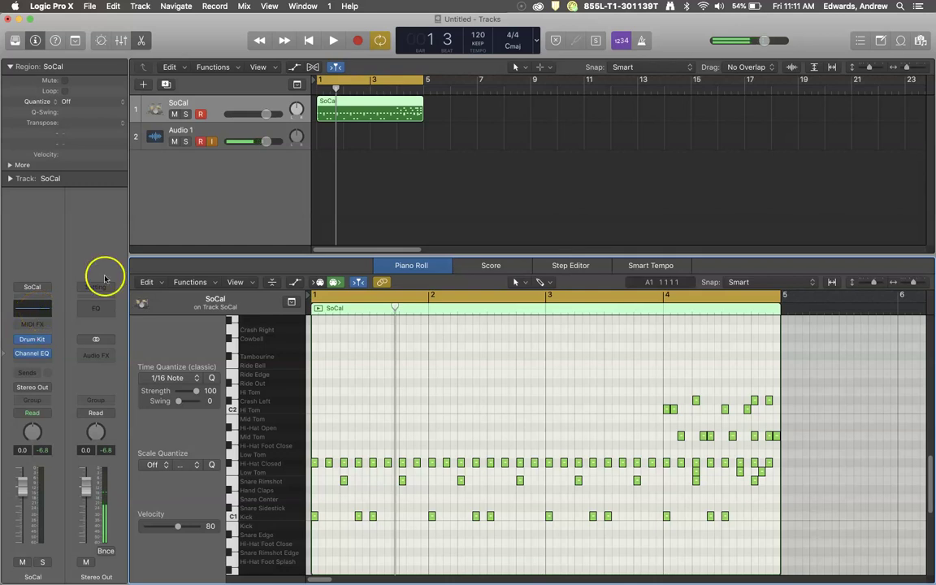
- Boost the SoCal Channel EQ low shelf by +6 dB at 110 Hz, comparing with bypass
click(38, 312)
drag(161, 209, 151, 140)
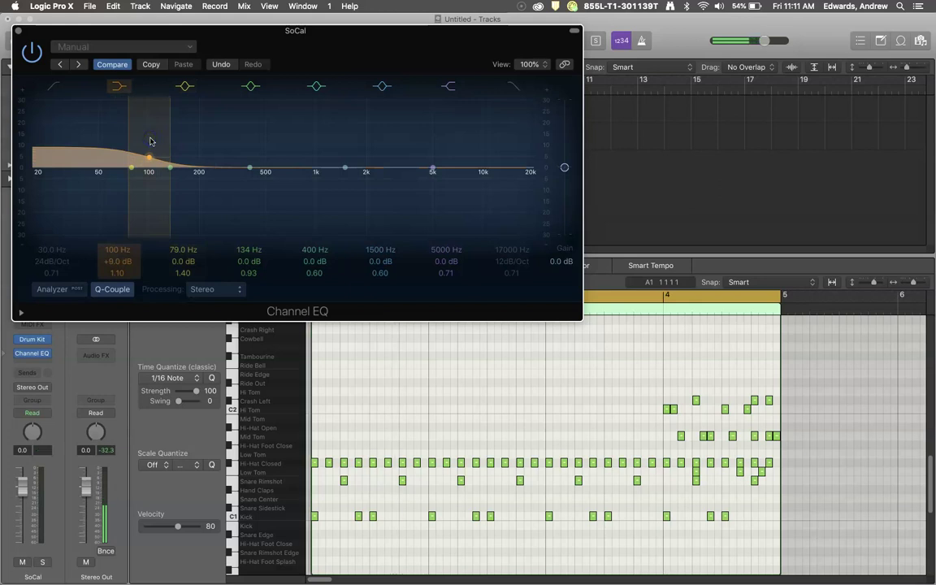
mouse_move(150, 141)
mouse_down()
mouse_move(149, 159)
mouse_move(159, 149)
mouse_up()
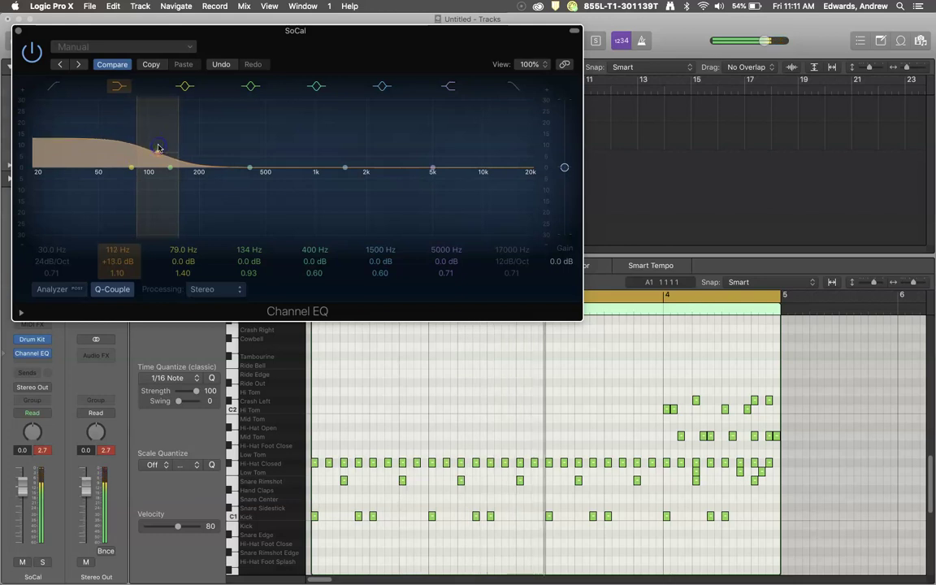
click(34, 45)
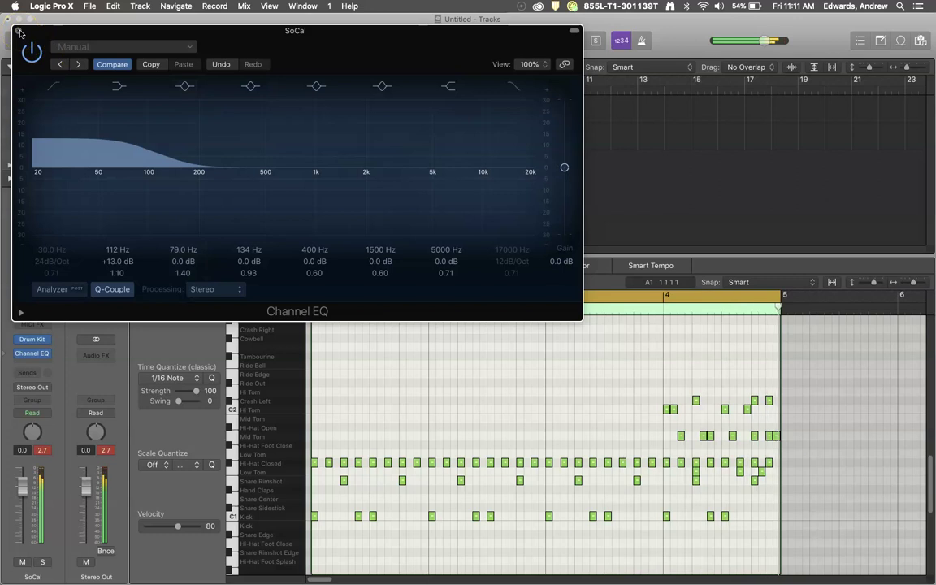
click(32, 51)
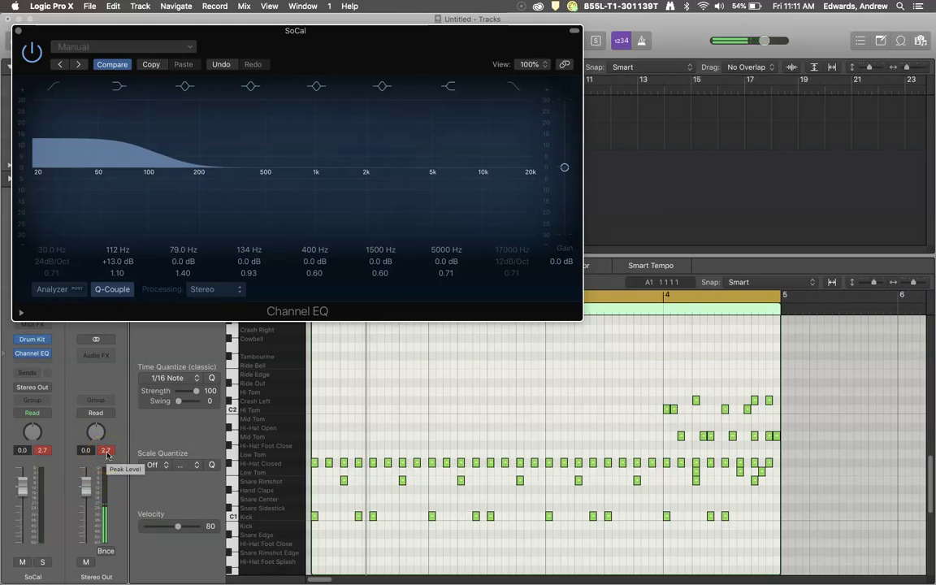
click(128, 293)
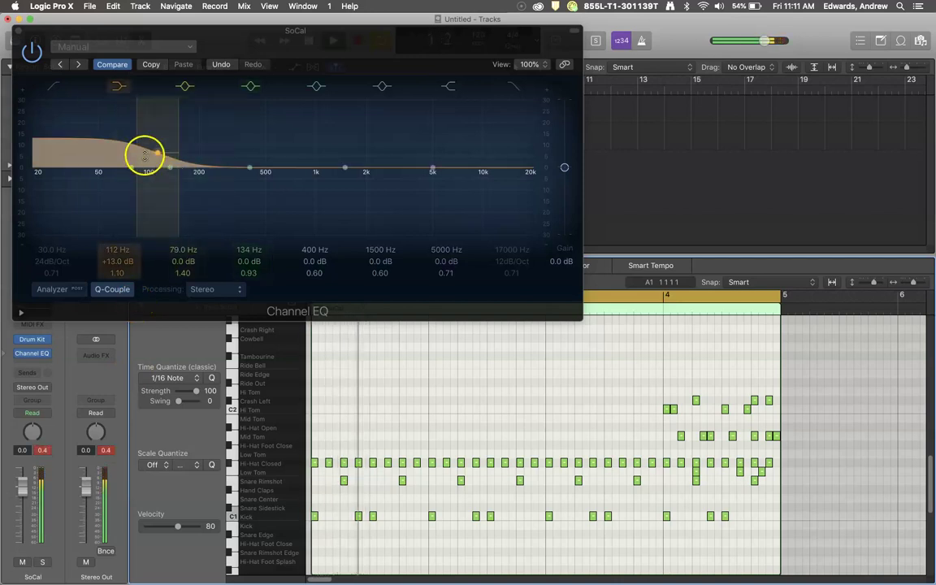
drag(150, 151, 153, 175)
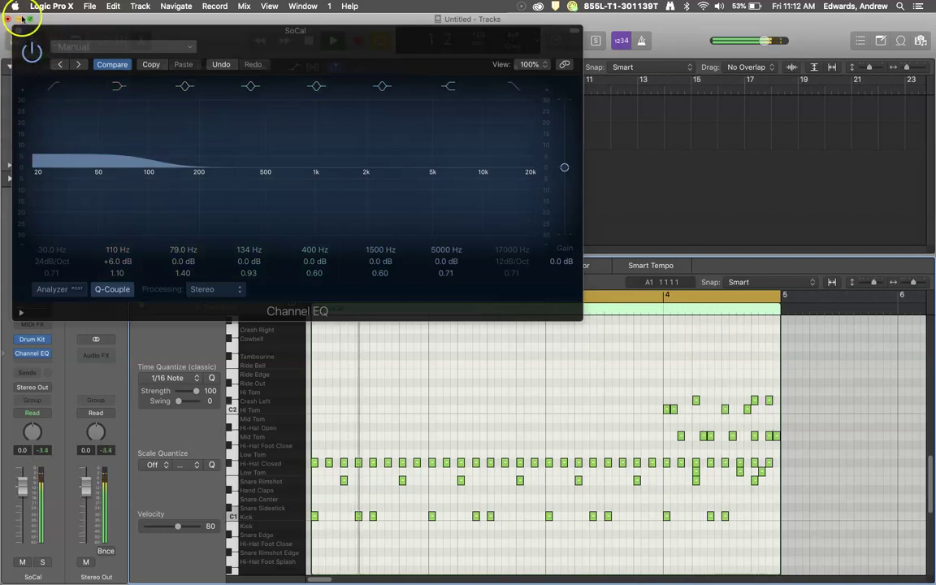
click(30, 48)
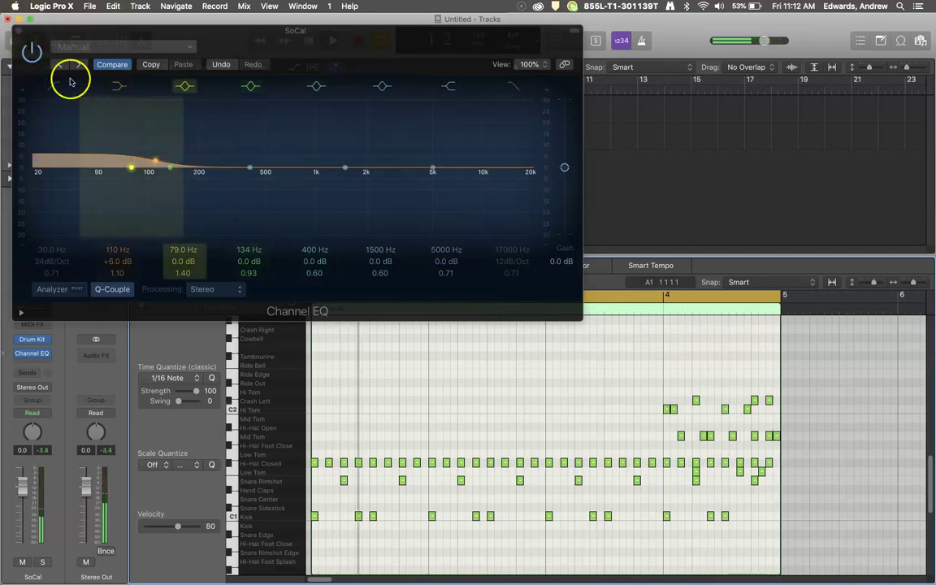
click(30, 49)
click(17, 31)
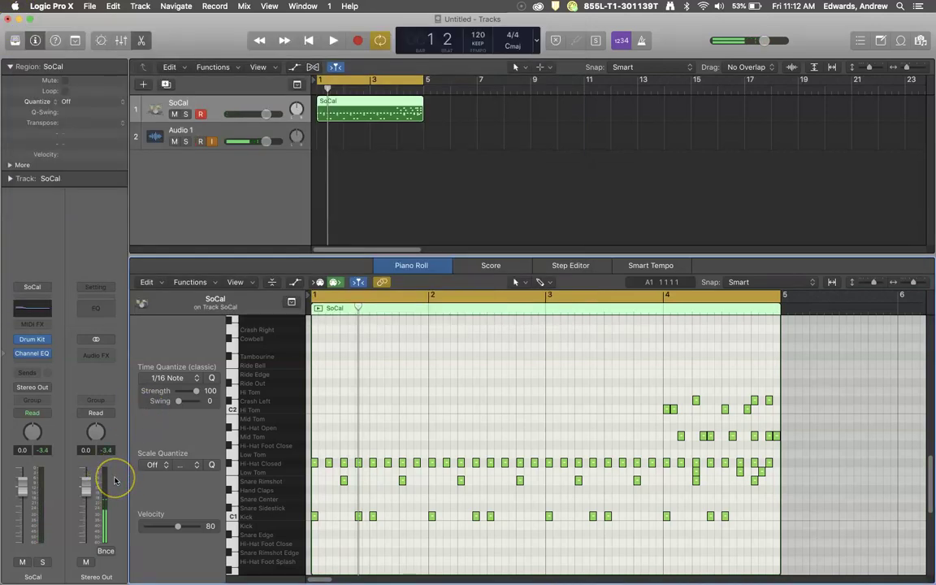
- Add a Bus 1 send on the SoCal channel strip, creating the Aux 2 return
click(144, 560)
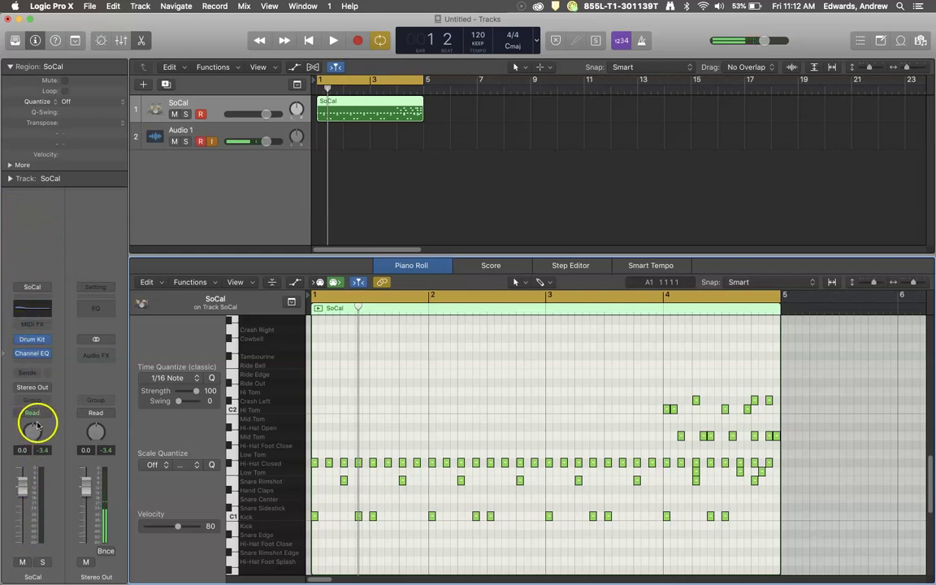
click(33, 375)
mouse_move(31, 391)
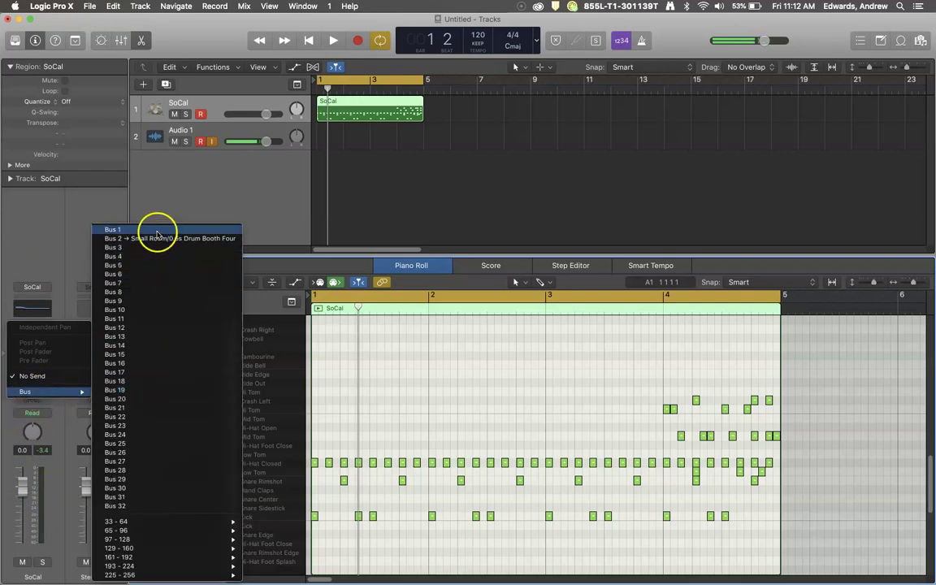
click(158, 232)
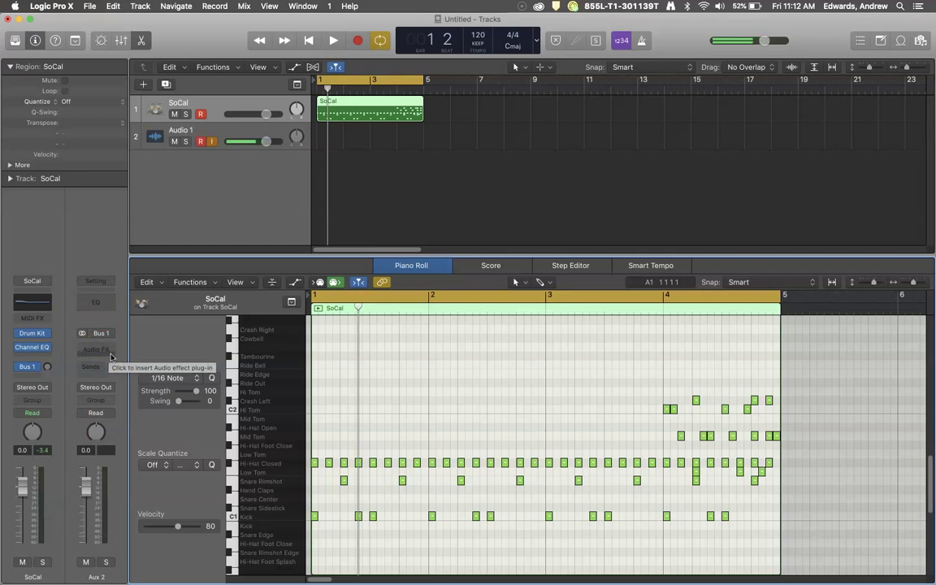
- Insert a stereo Compressor on the Aux 2 channel
click(111, 354)
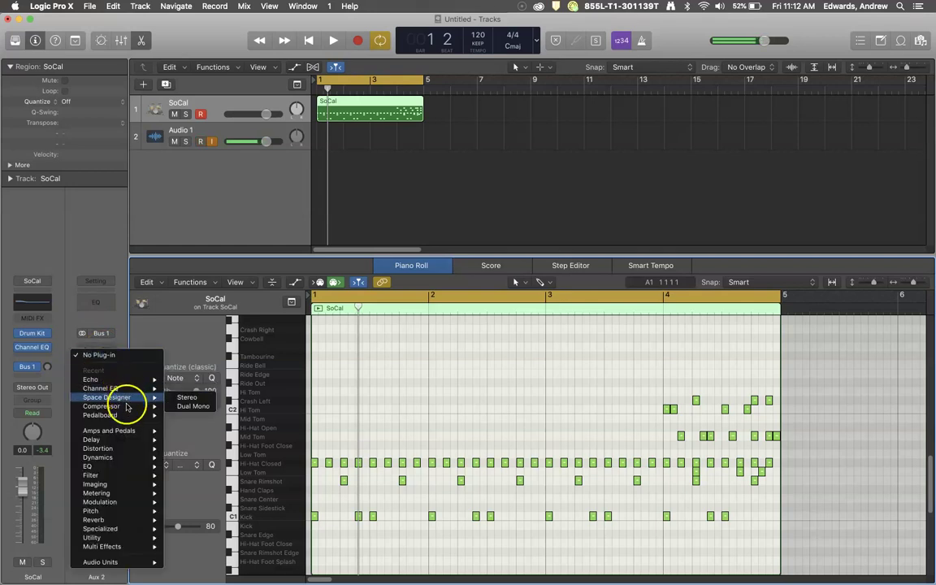
mouse_move(131, 459)
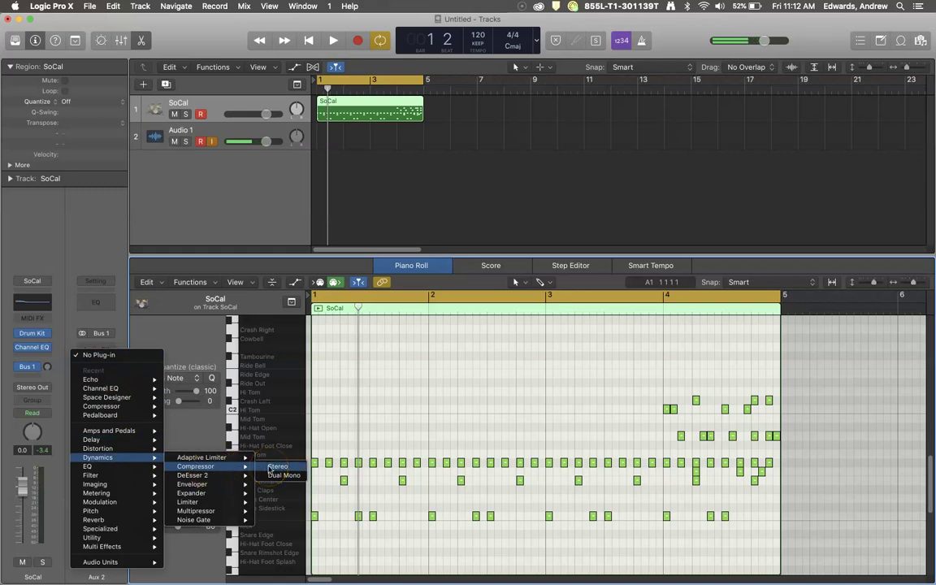
click(122, 336)
click(108, 352)
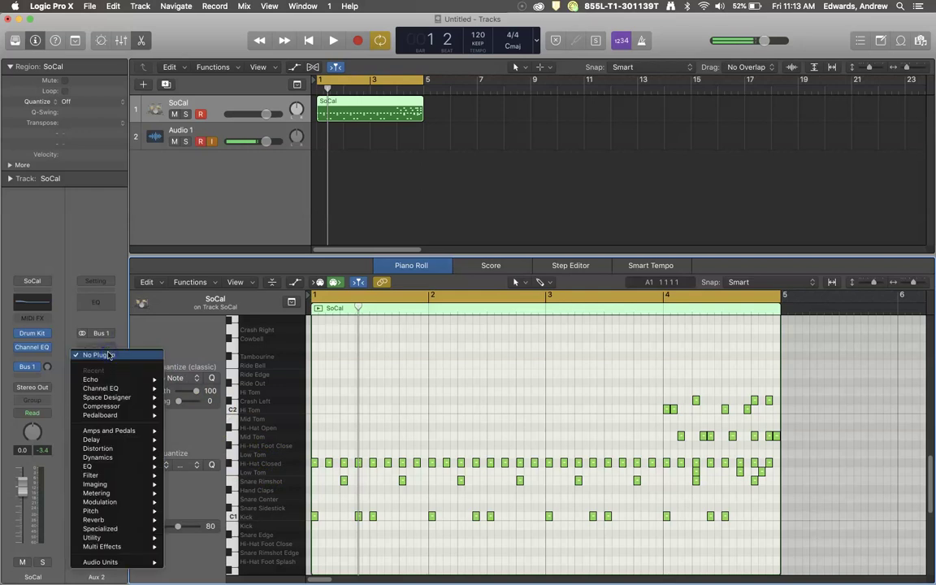
mouse_move(119, 460)
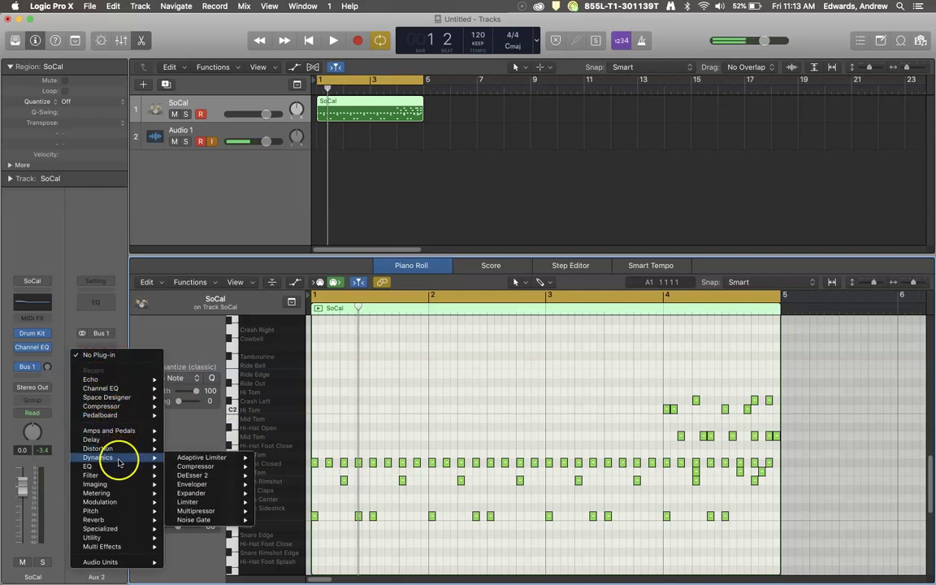
mouse_move(224, 467)
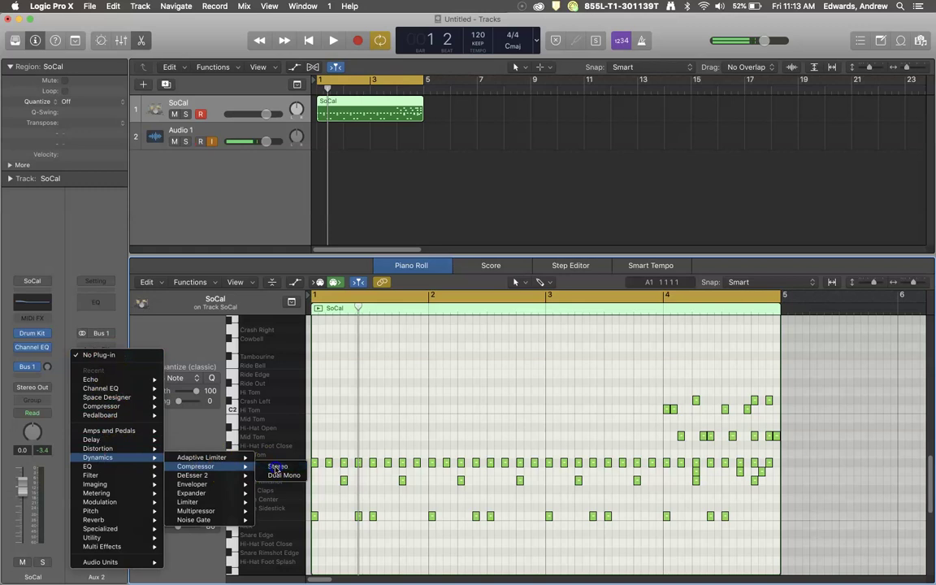
click(276, 468)
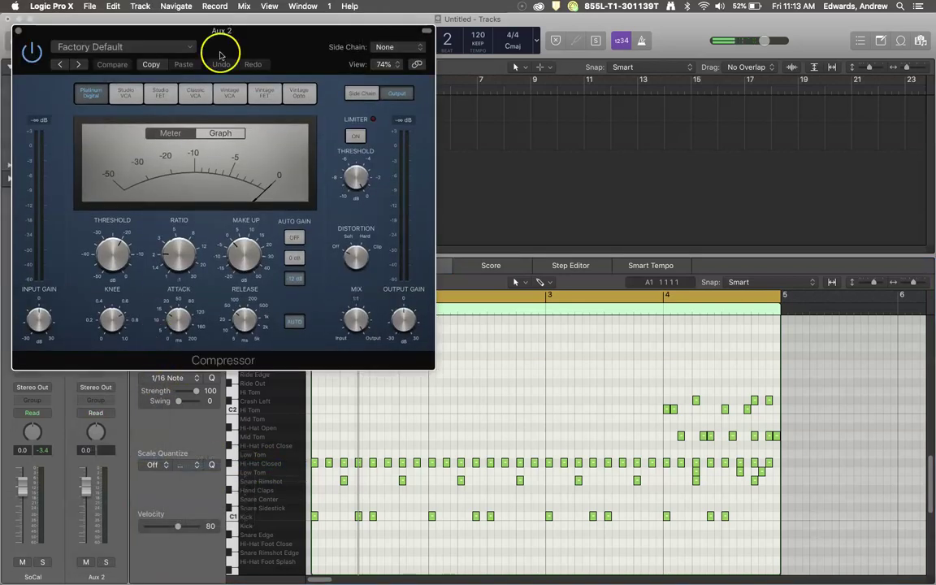
- Load the 01 Drums > Rock Overheads preset into the Aux 2 compressor
drag(236, 46, 589, 189)
click(527, 197)
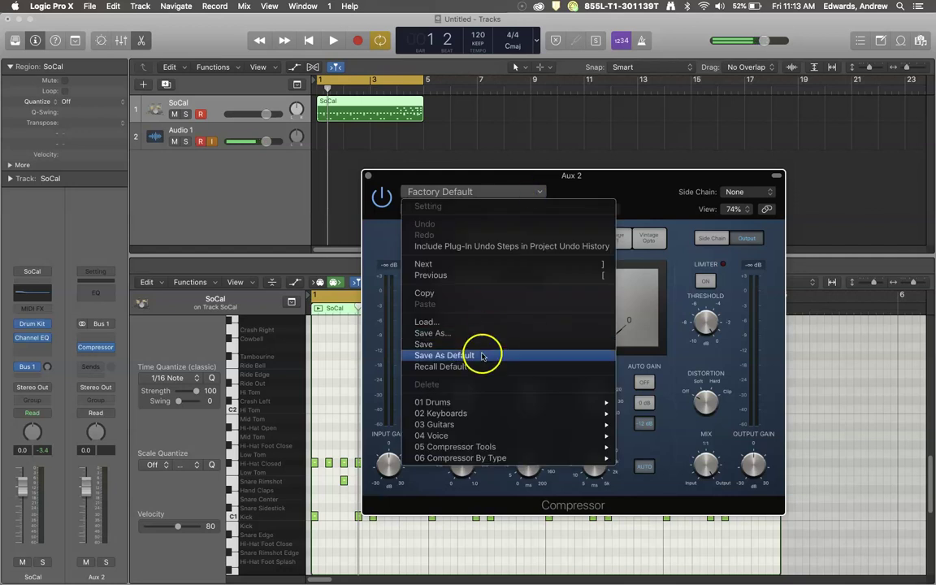
mouse_move(479, 401)
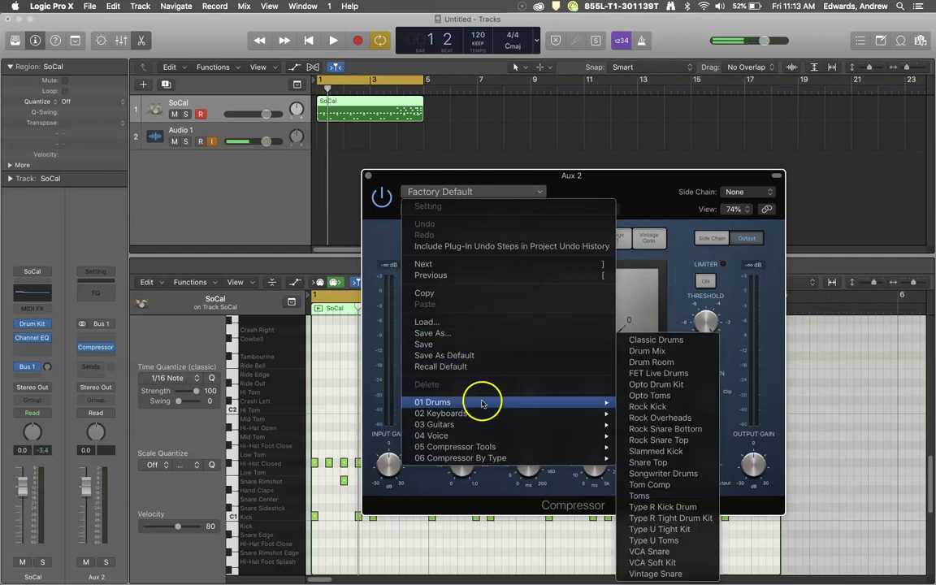
click(690, 418)
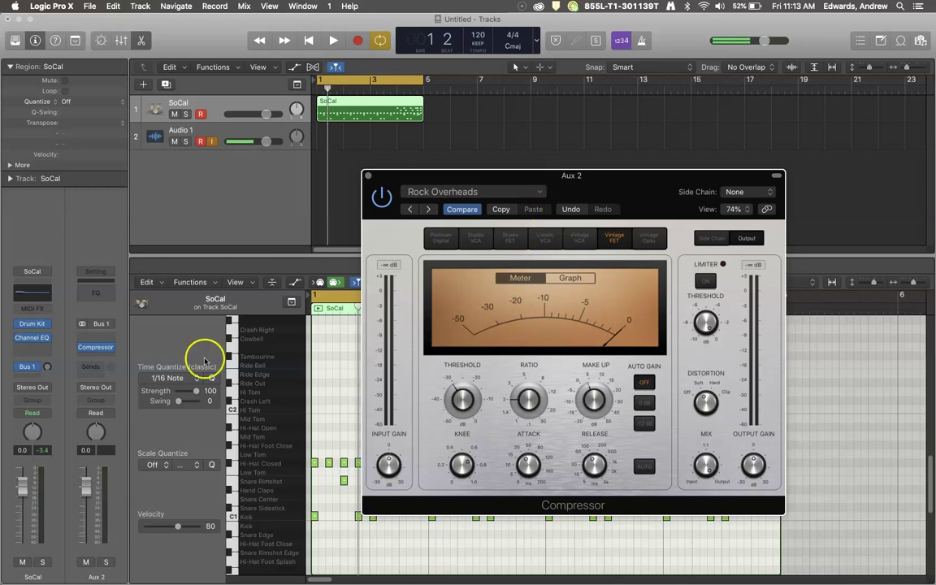
- Raise the SoCal Bus 1 send to -1.7 dB and audition the loop through the compressor
click(48, 368)
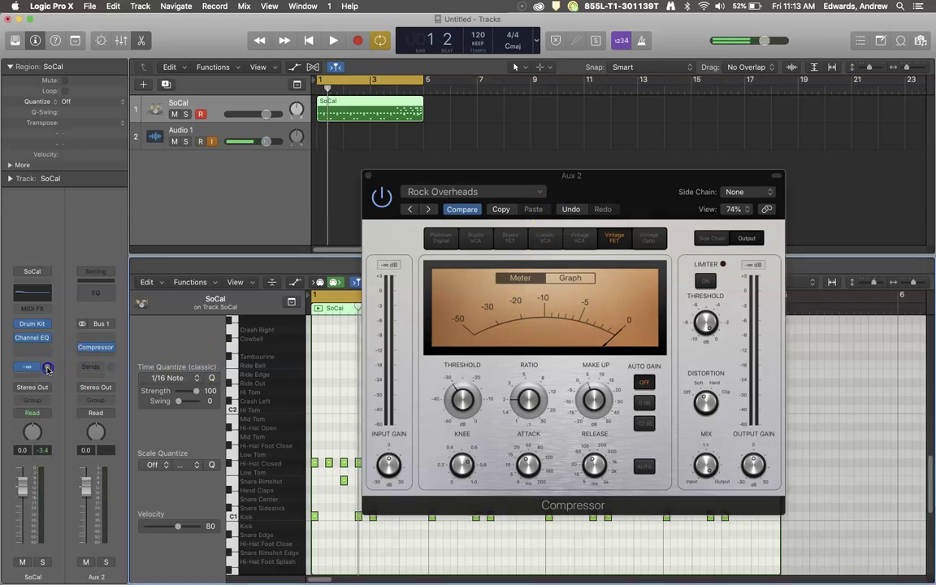
drag(48, 368, 41, 298)
key(space)
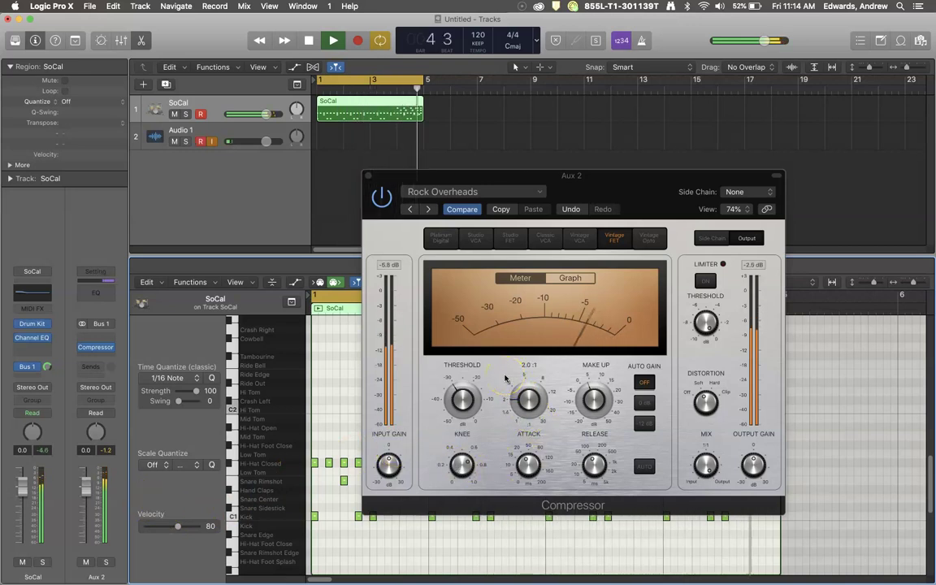
key(space)
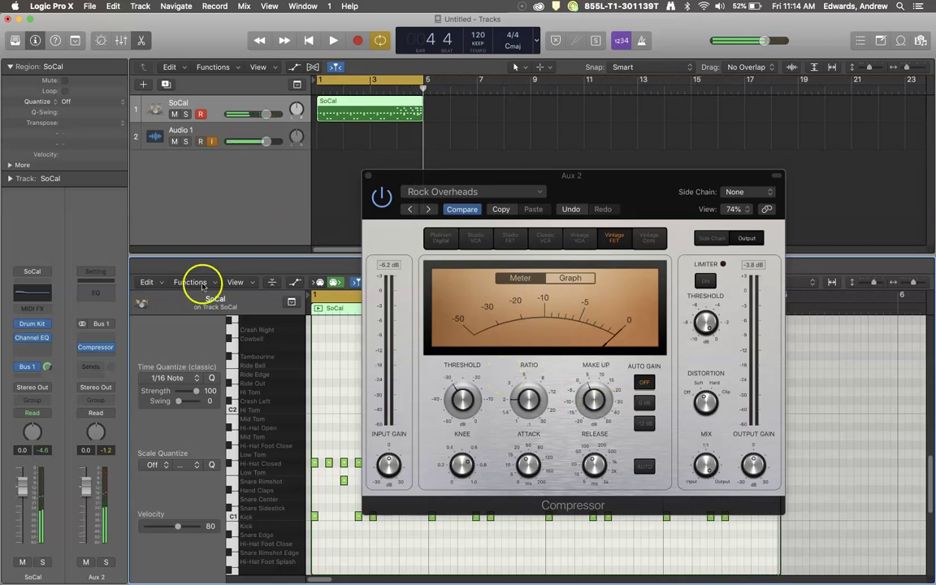
drag(428, 173, 575, 170)
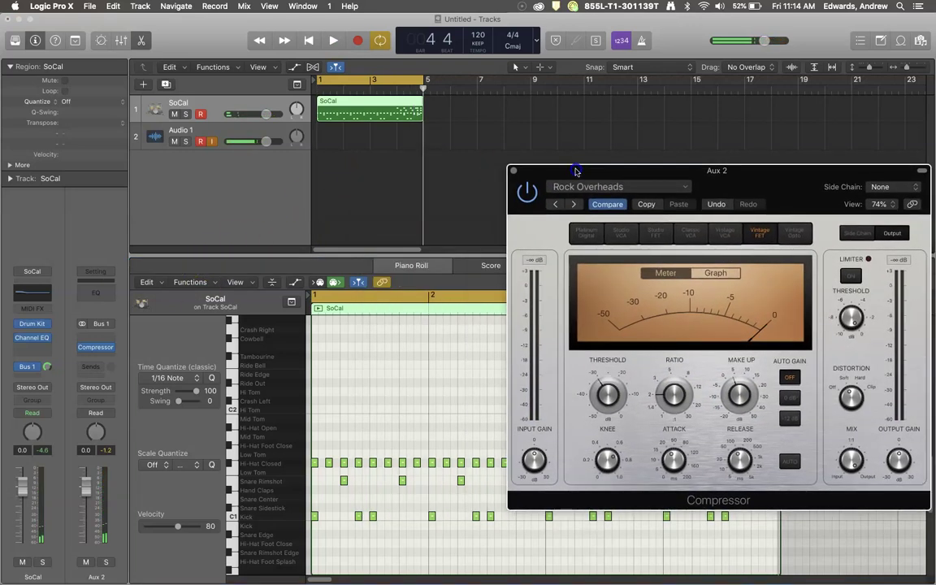
- Show the Mixer in the lower area and play the drum loop once more
click(122, 43)
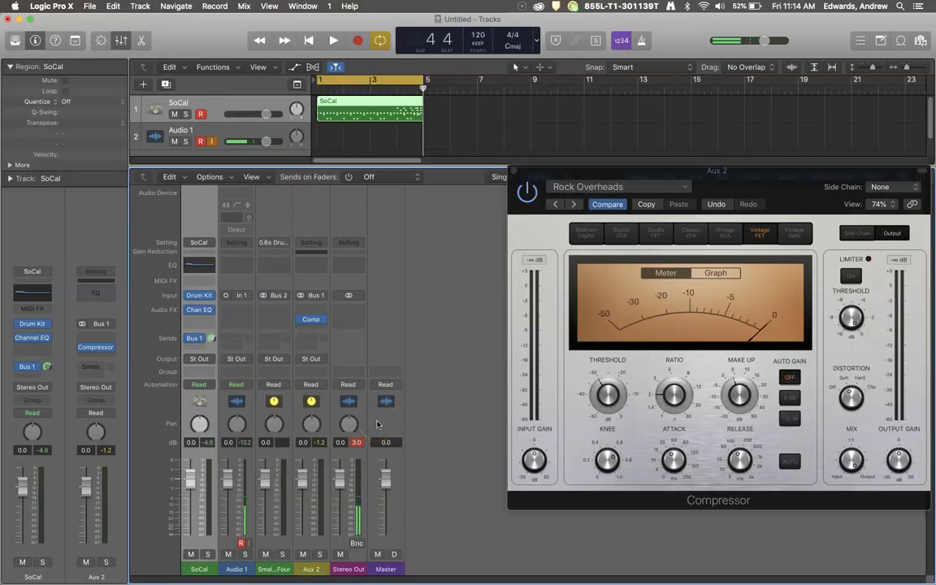
key(space)
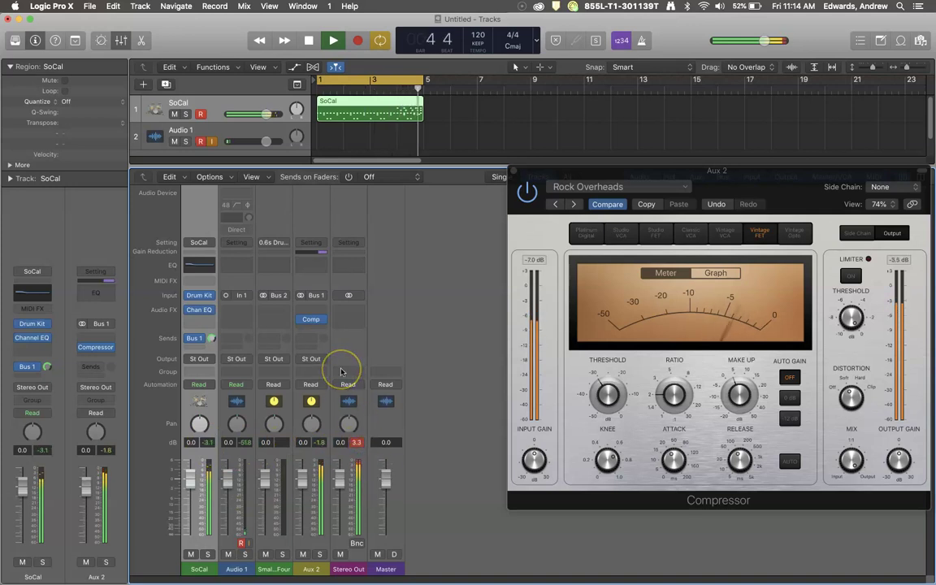
key(space)
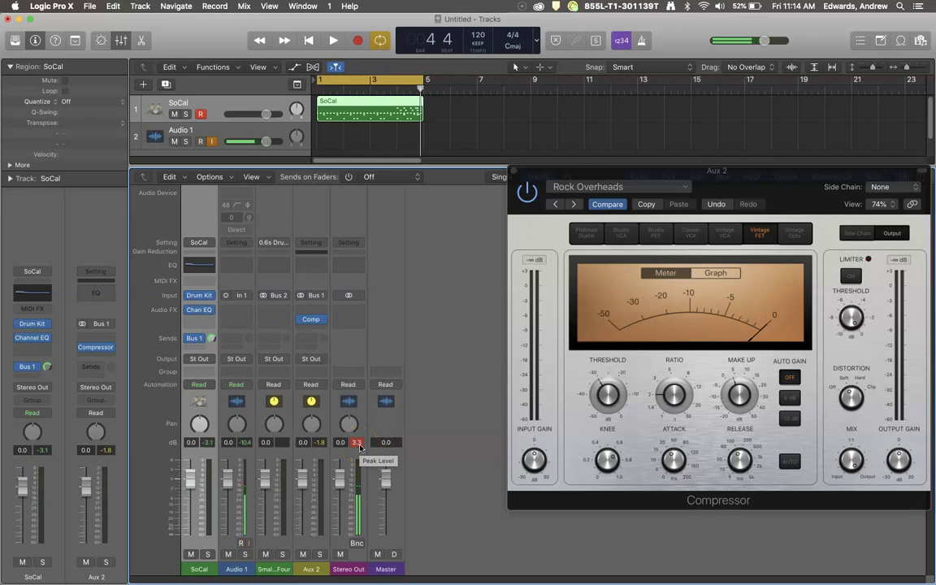
- Reset the peak readouts and lower the Aux 2 compressor's make-up gain from 4.0 to 0.0 dB
click(359, 445)
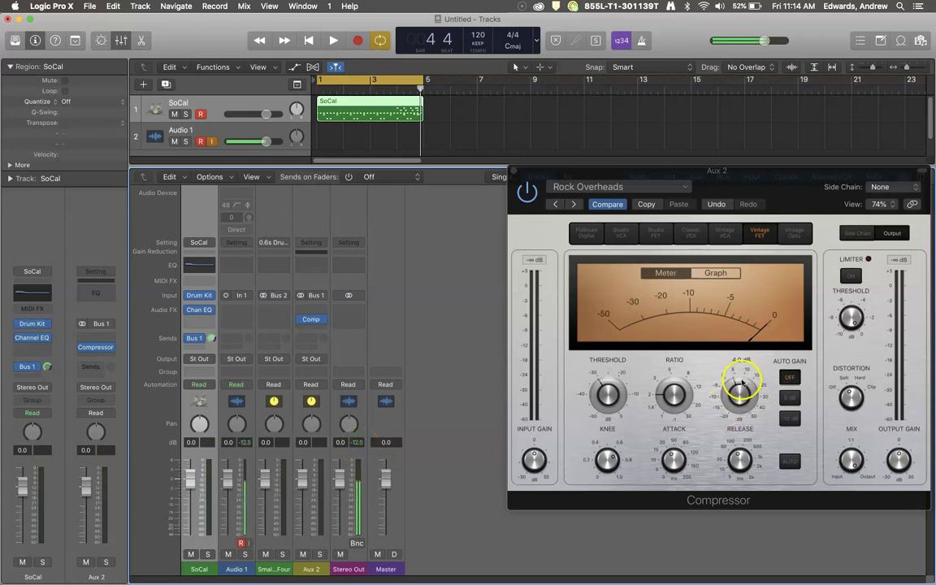
click(736, 388)
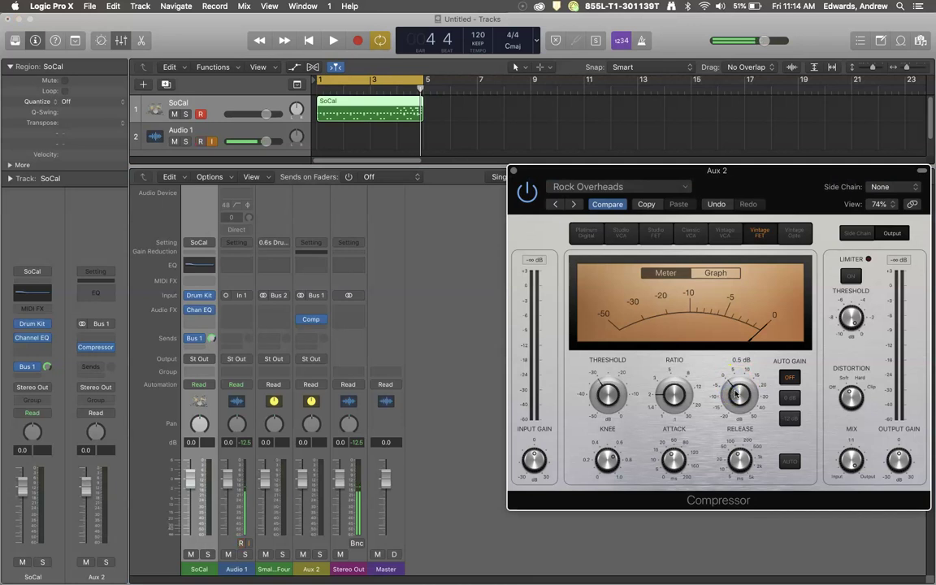
click(747, 413)
click(740, 397)
drag(737, 398, 757, 373)
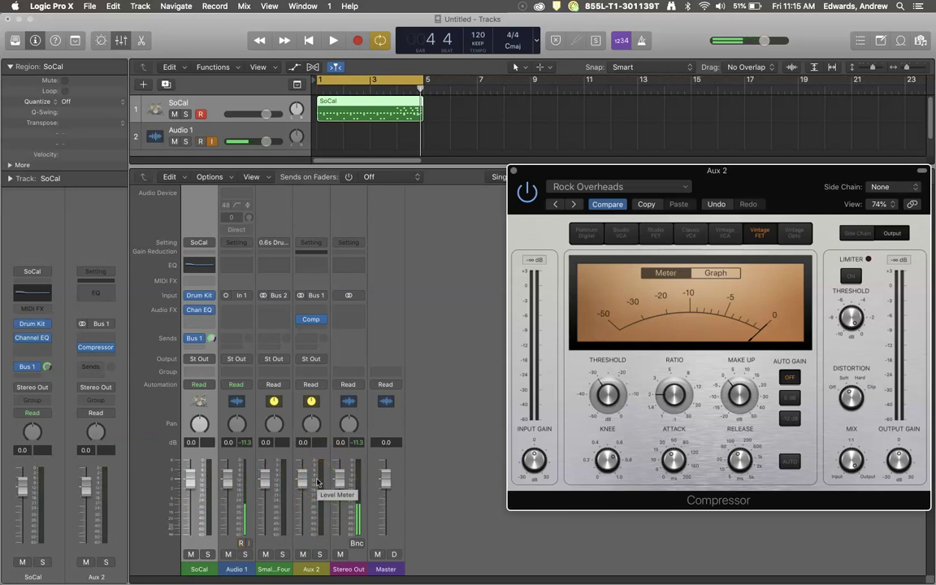
key(space)
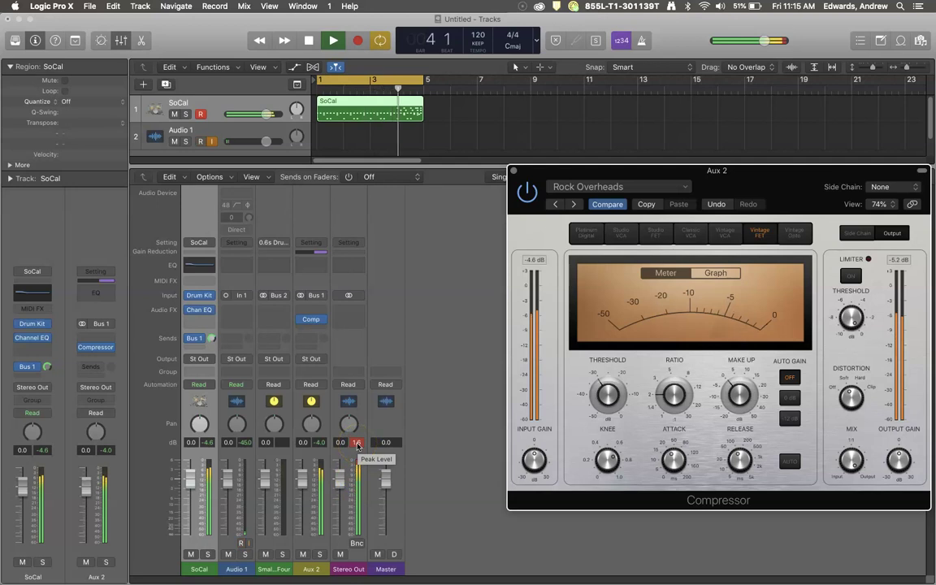
key(space)
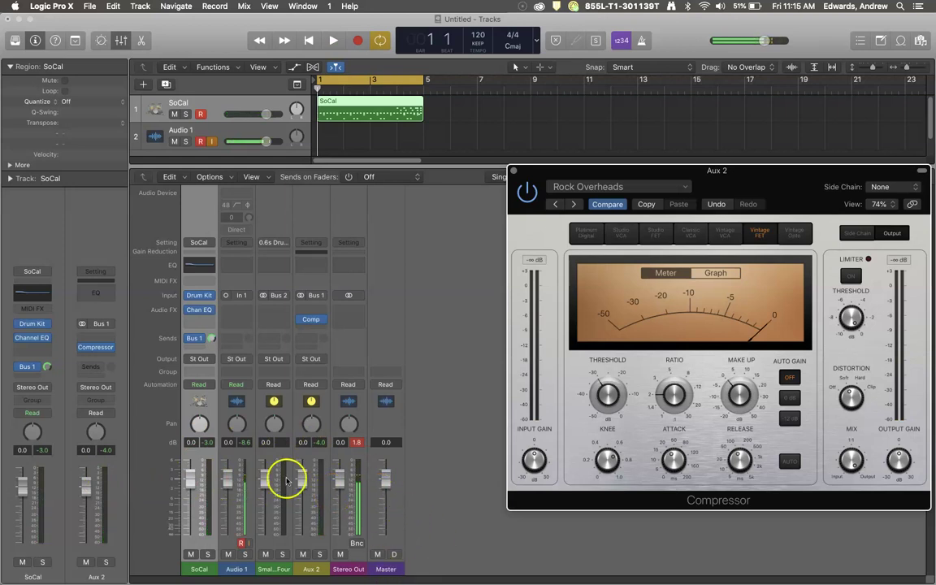
- During playback, set the SoCal fader to -3.5 dB and the Aux 2 fader to about -1.1 dB
click(359, 444)
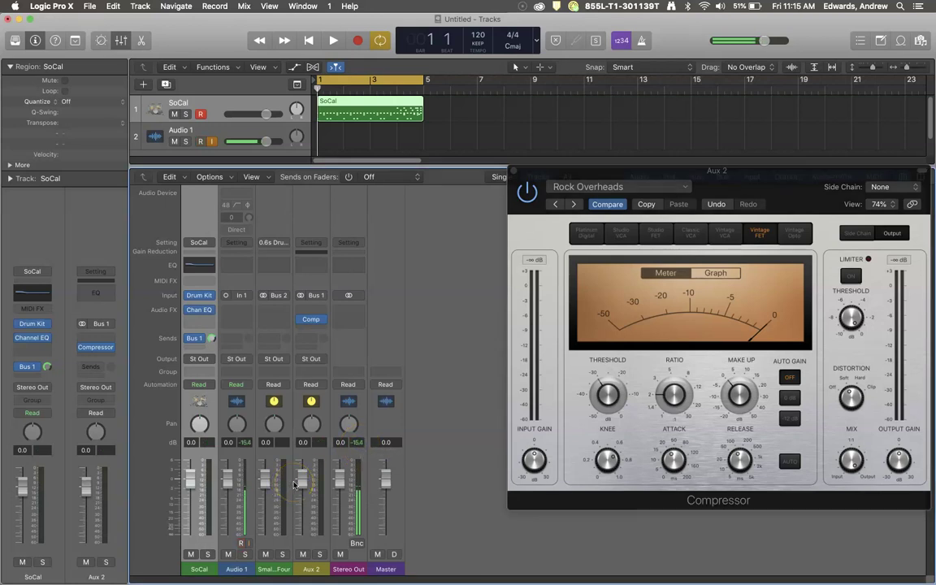
key(space)
drag(301, 480, 302, 490)
drag(190, 479, 191, 499)
drag(299, 487, 306, 484)
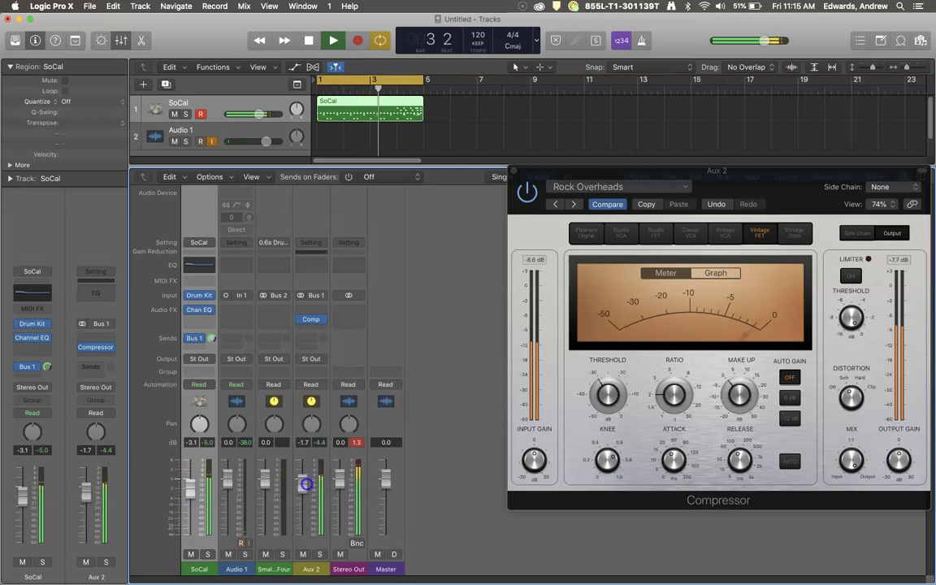
alt+click(356, 442)
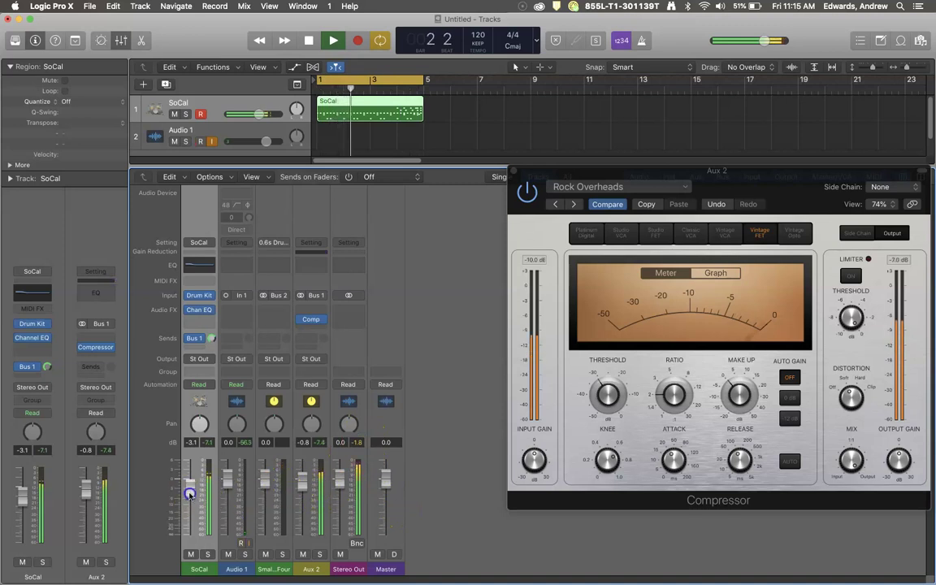
drag(309, 481, 307, 476)
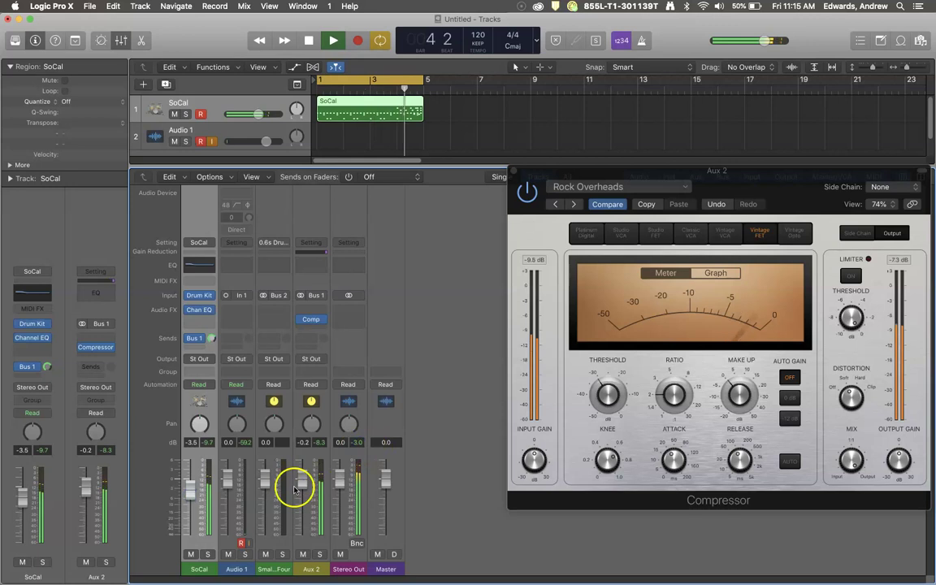
drag(302, 485, 301, 488)
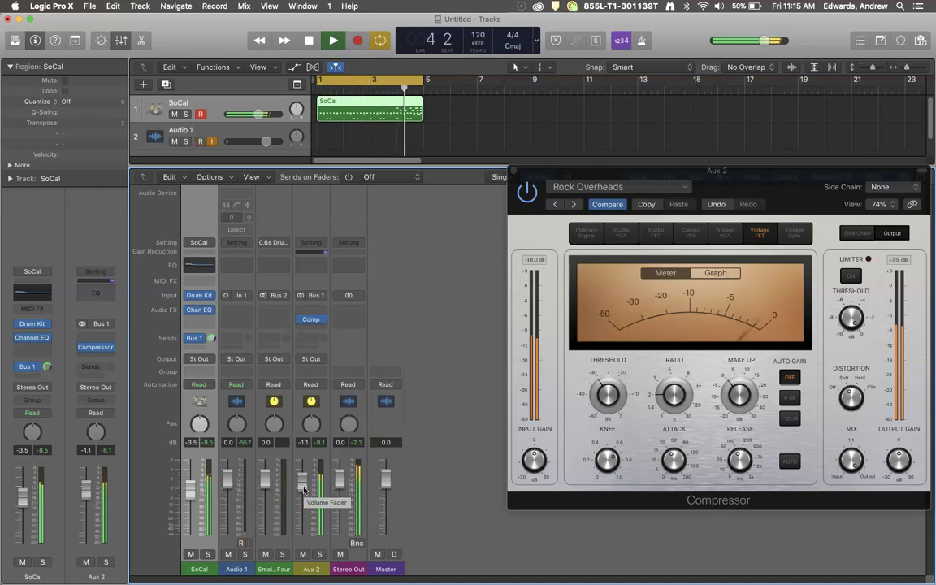
key(space)
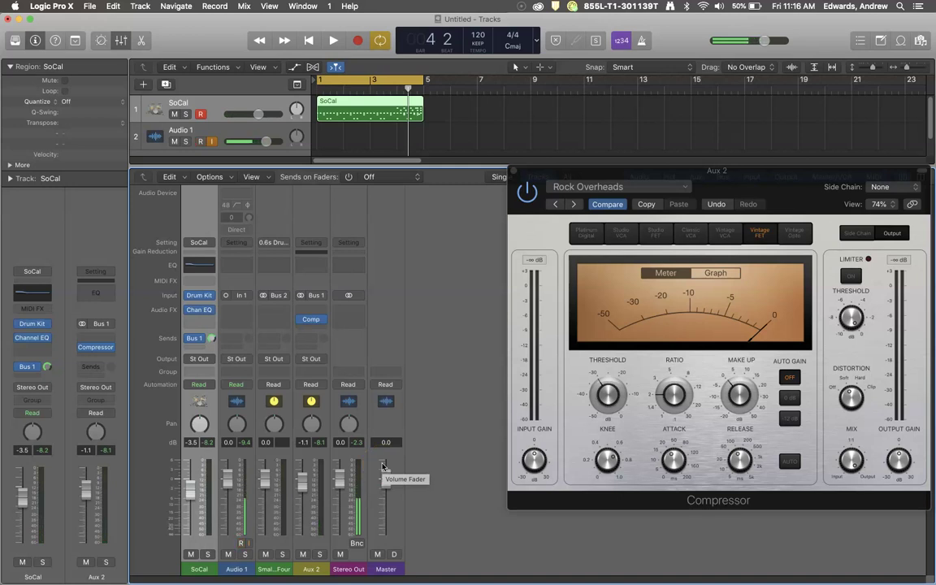
click(386, 473)
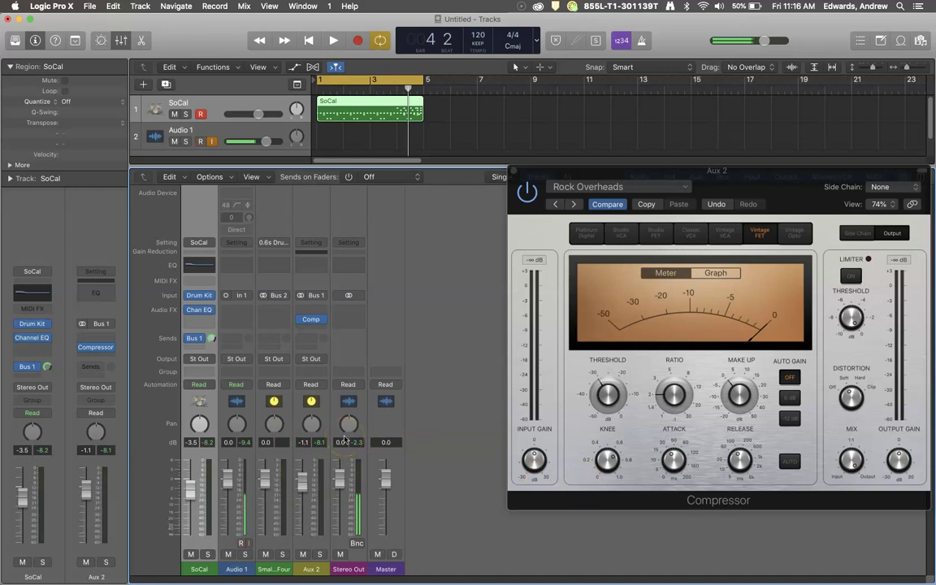
- Insert a Channel EQ in a slot above the Aux 2 compressor
drag(112, 358, 105, 339)
click(106, 339)
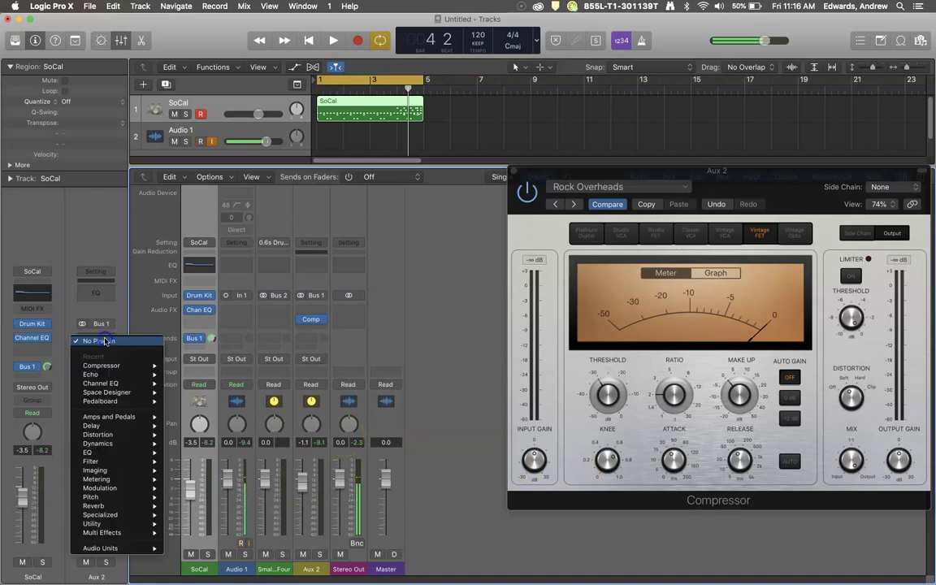
click(126, 385)
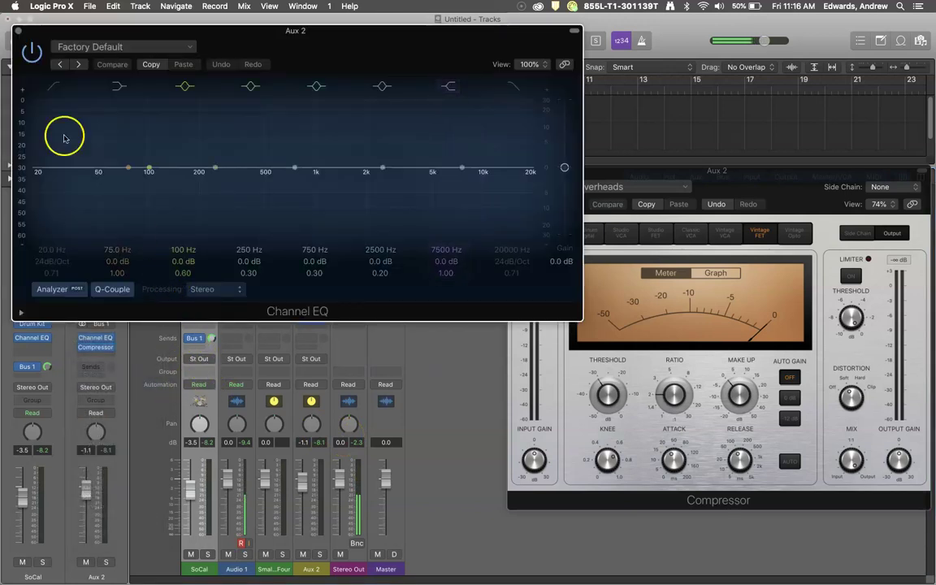
- Enable a low cut at about 85 Hz and a high cut at 3600 Hz, then close the EQ
click(52, 84)
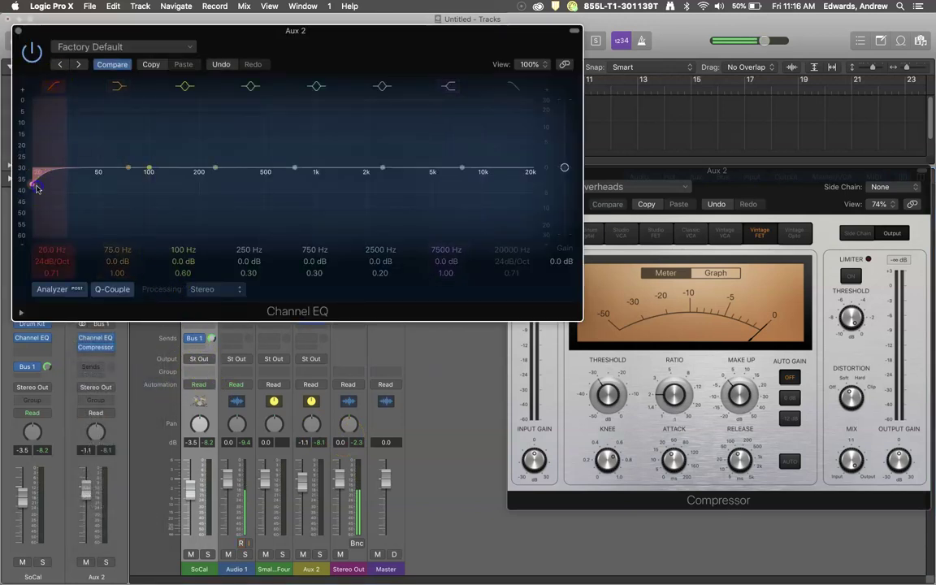
drag(45, 188, 94, 185)
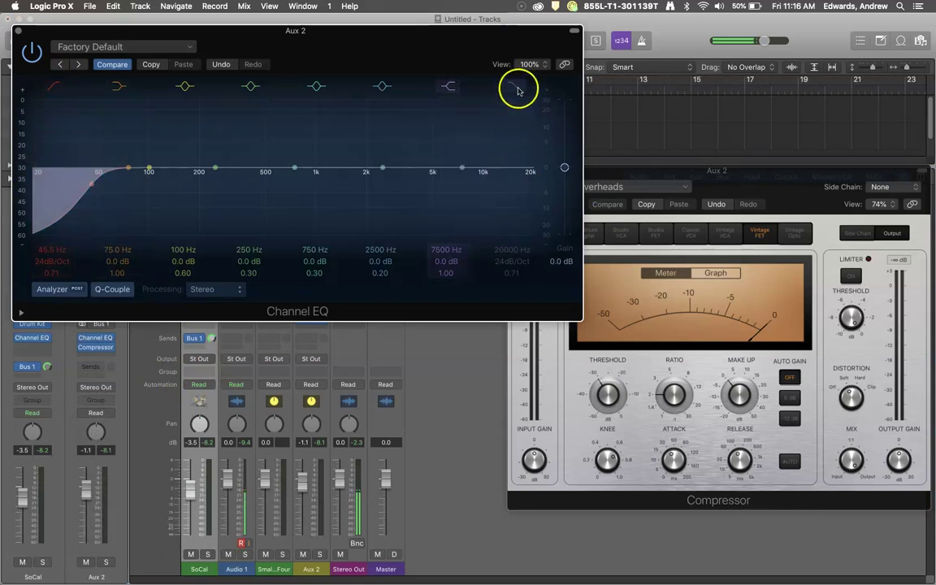
drag(531, 169, 402, 193)
drag(92, 183, 138, 188)
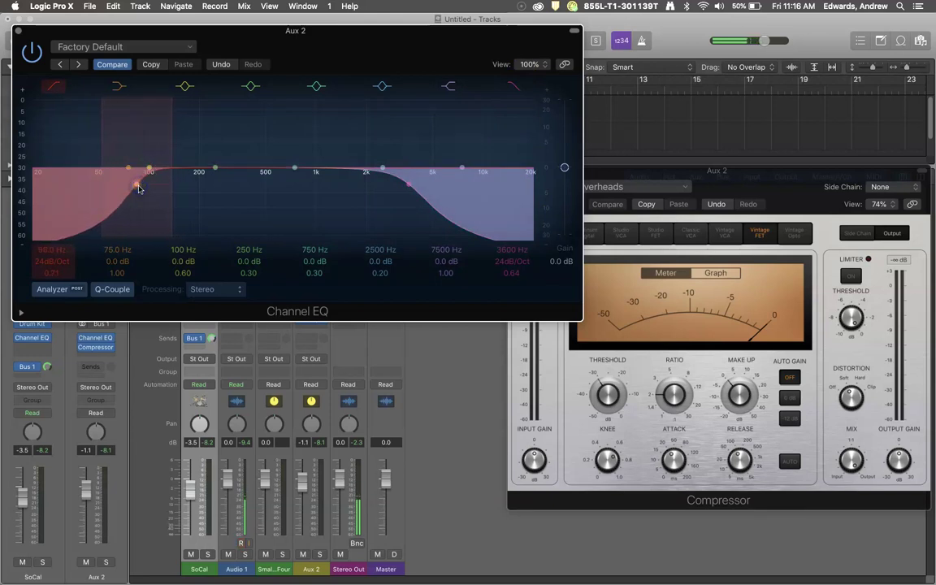
click(31, 51)
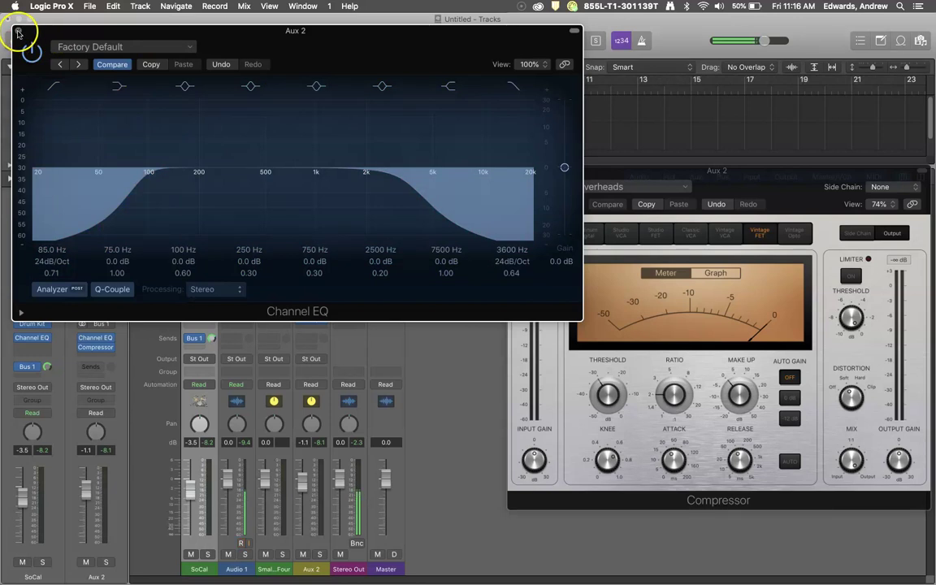
- While the loop plays, set SoCal to -0.2 dB and Aux 2 to -4.6 dB, then stop
click(17, 31)
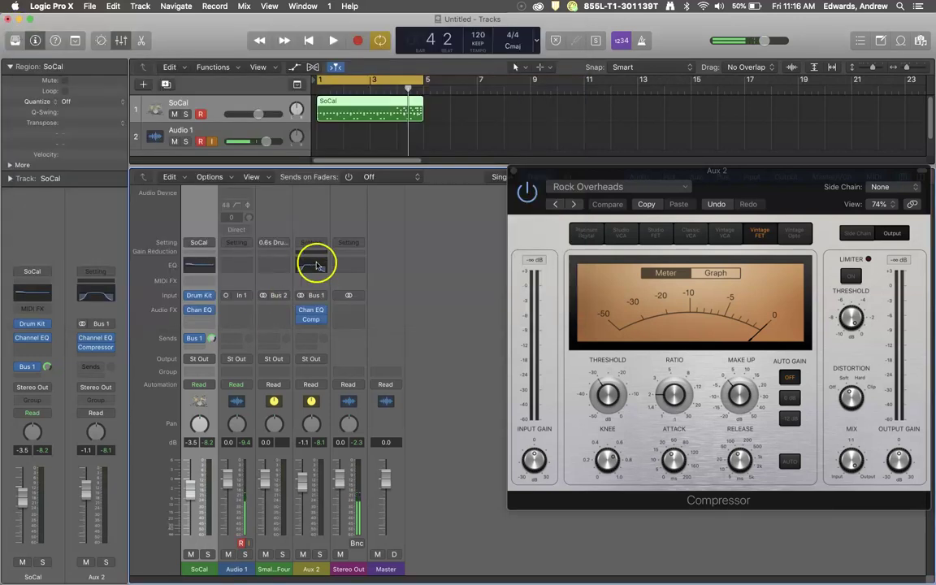
key(space)
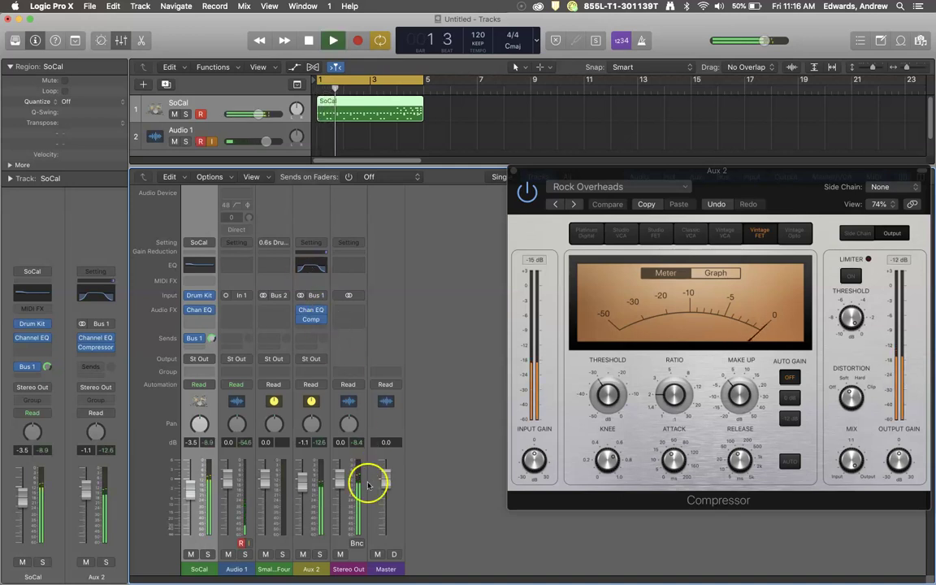
drag(188, 485, 189, 465)
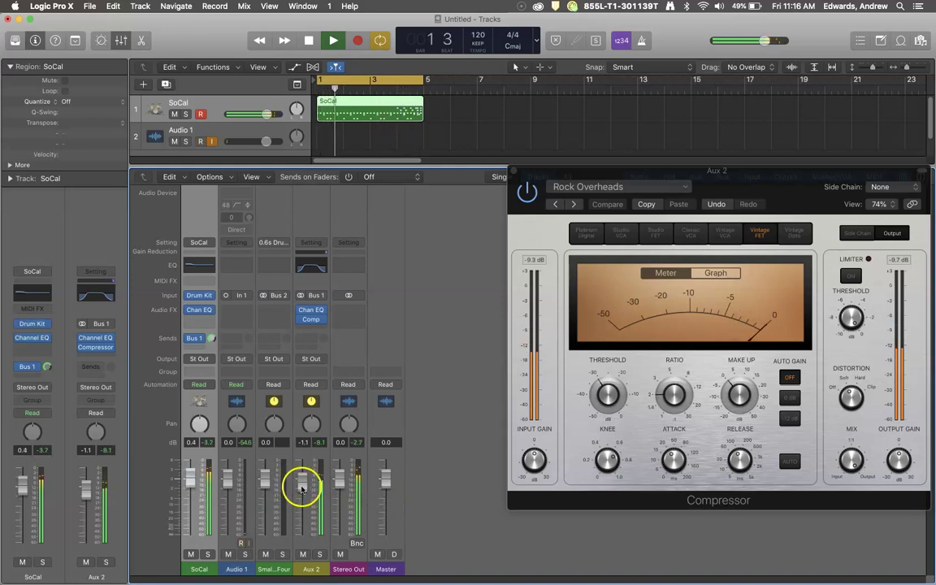
drag(301, 487, 298, 501)
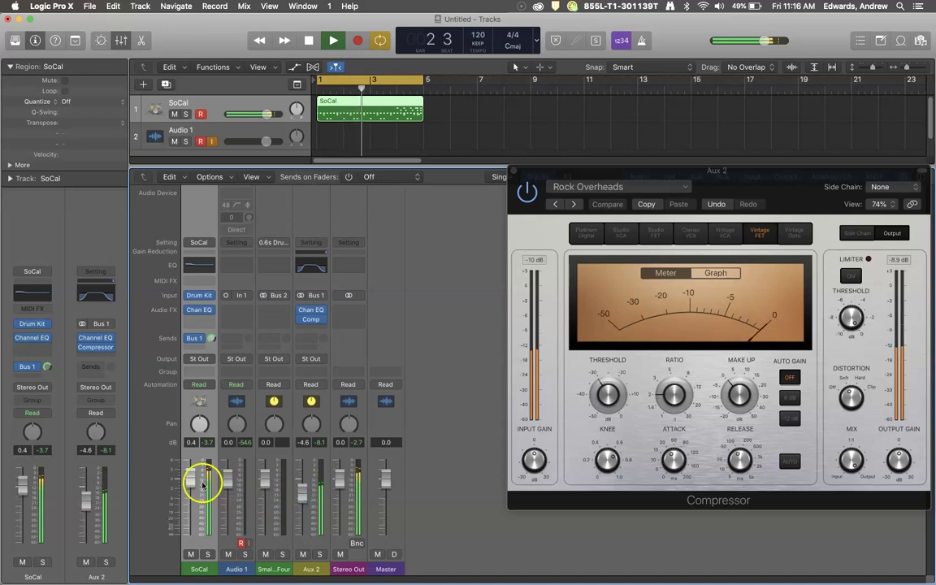
drag(187, 481, 188, 483)
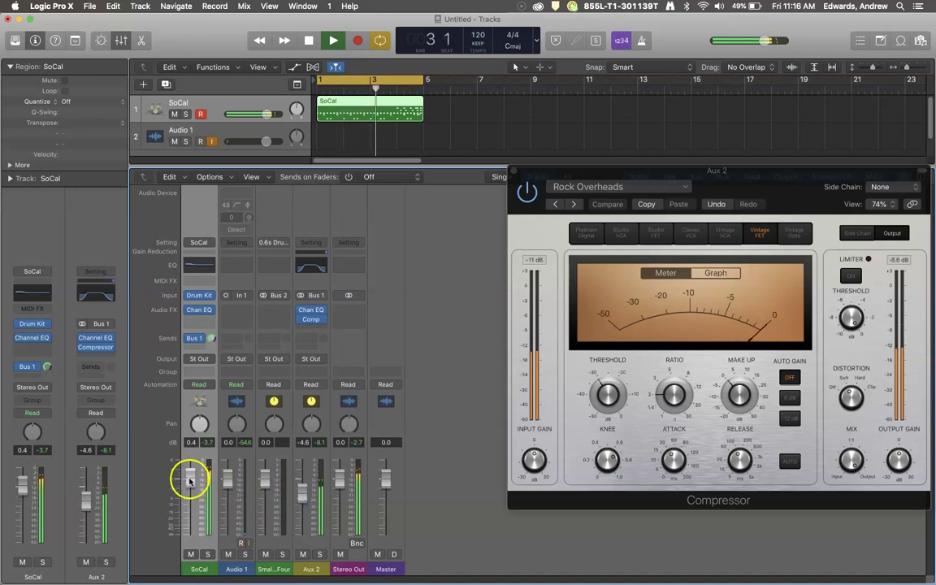
click(309, 39)
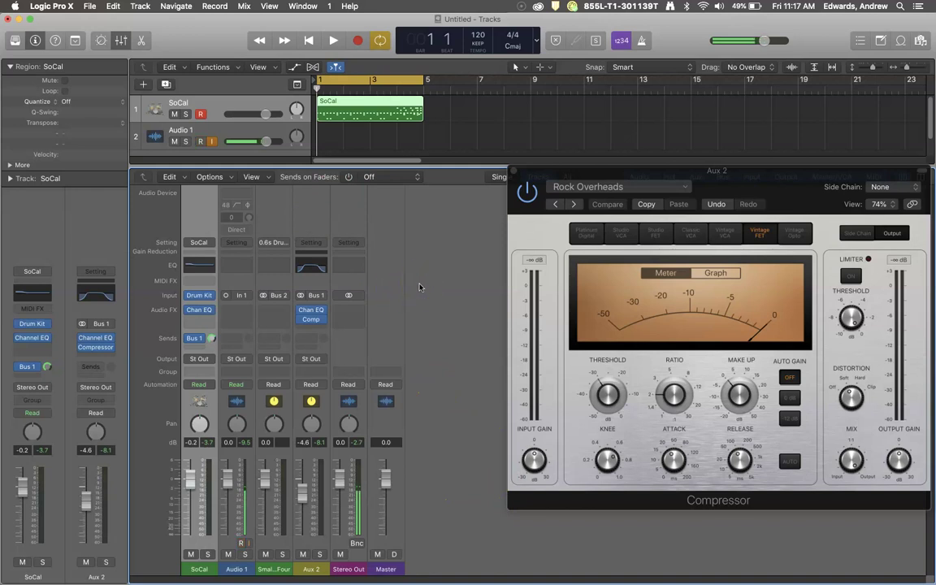
- Increase the Aux 2 Rock Overheads compression ratio from 2.0:1 to 4.8:1
click(429, 248)
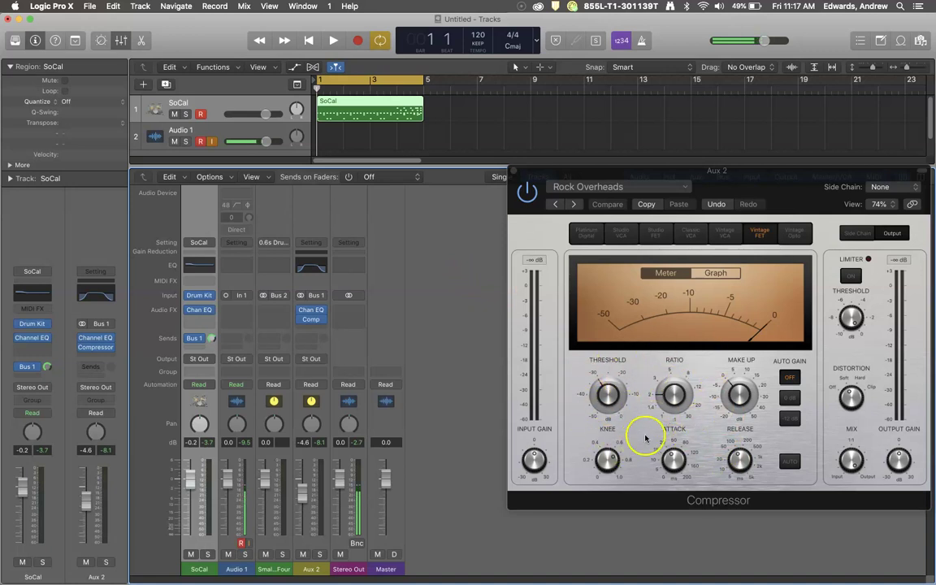
click(665, 402)
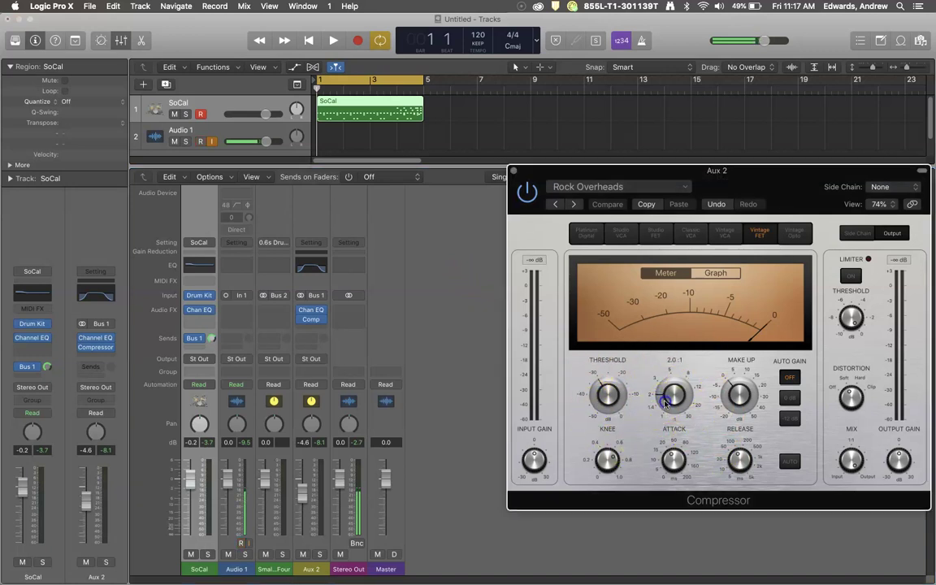
drag(665, 401, 659, 367)
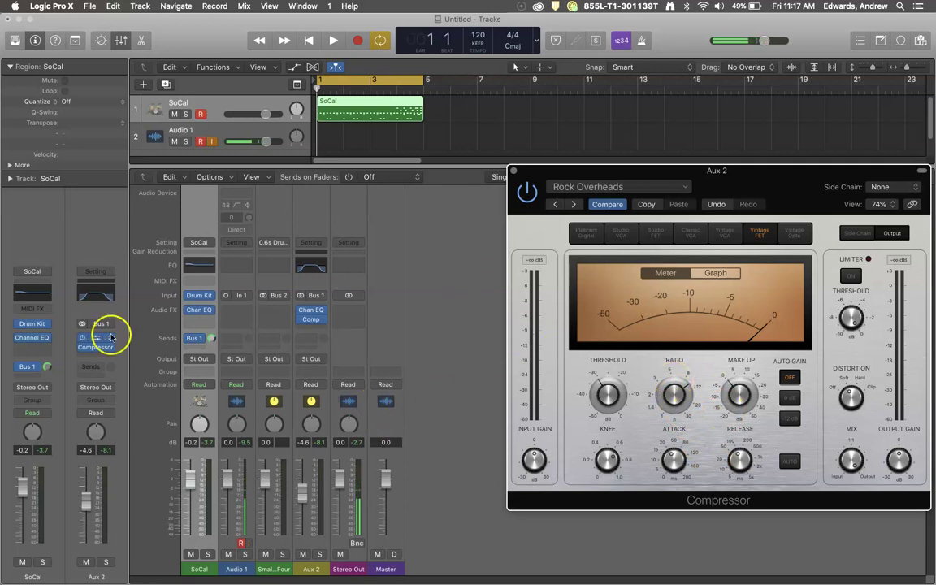
- Bypass Aux 2's Channel EQ and, during playback, raise Aux 2 to -2.4 dB and lower SoCal
click(82, 334)
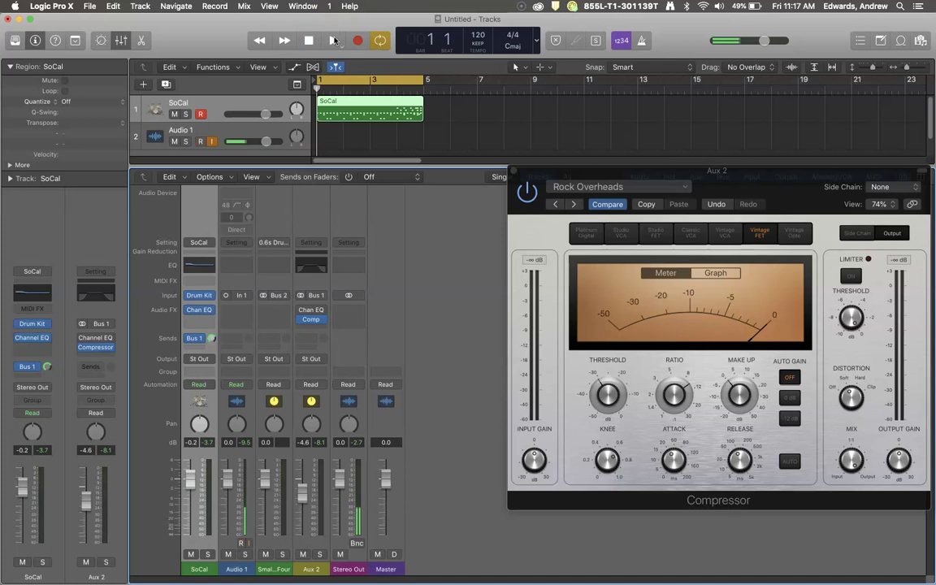
click(333, 40)
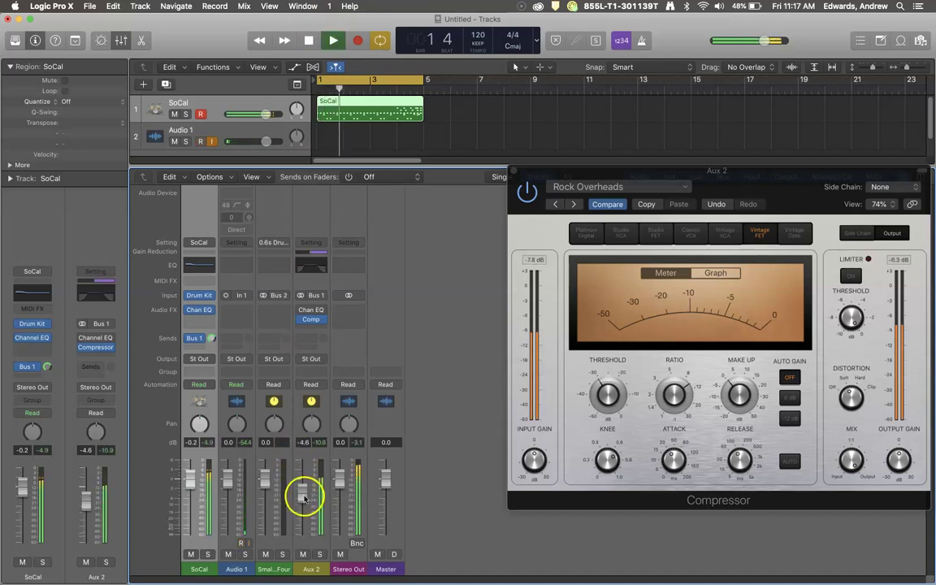
drag(302, 497, 305, 485)
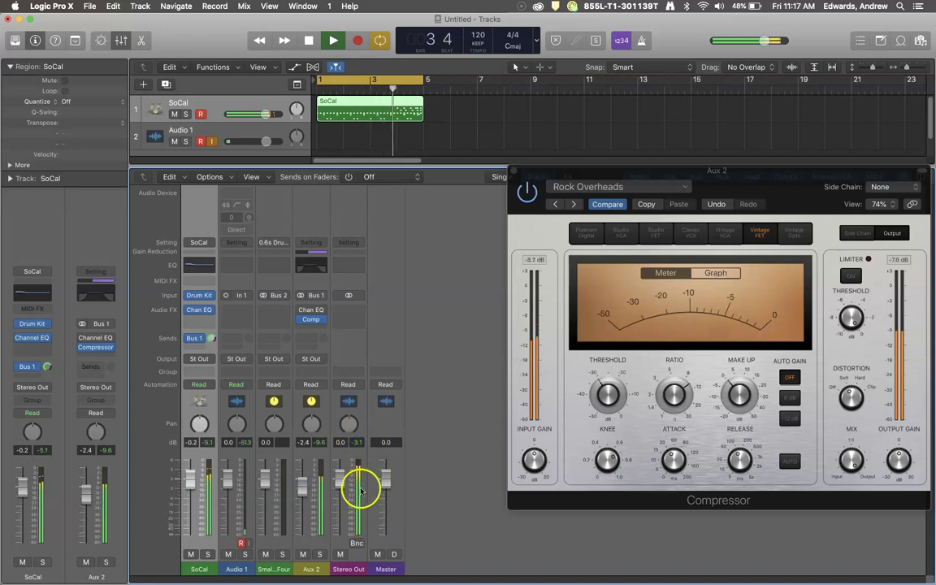
drag(189, 480, 184, 492)
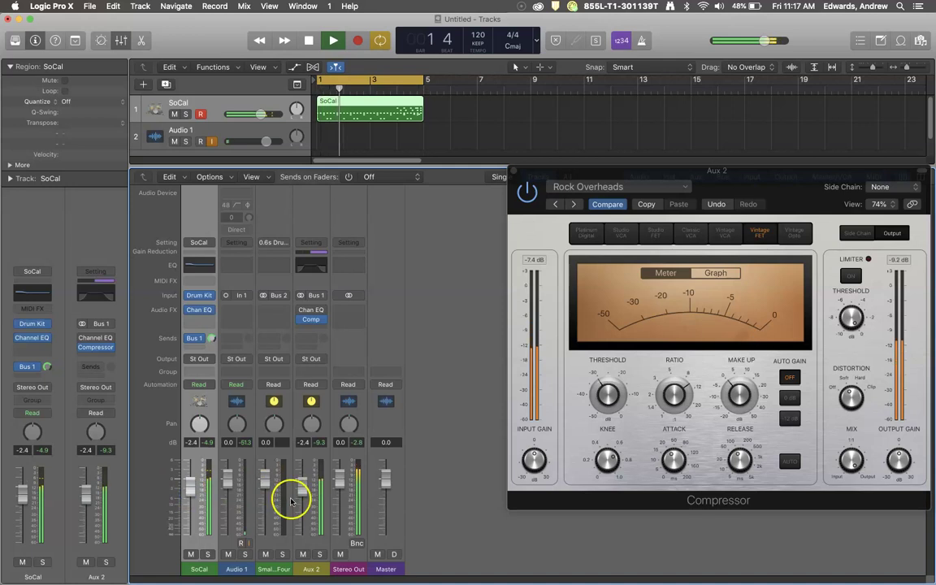
- Bring Aux 2 up to 0.1 dB and SoCal down to -3.6 dB, reset peaks, and stop playback
drag(304, 488, 303, 478)
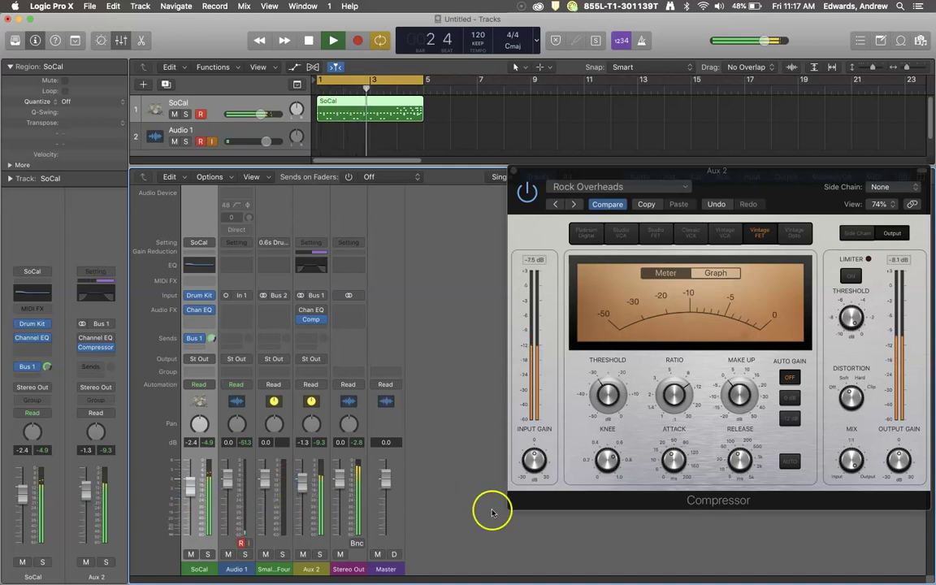
drag(672, 463, 671, 464)
drag(301, 485, 301, 475)
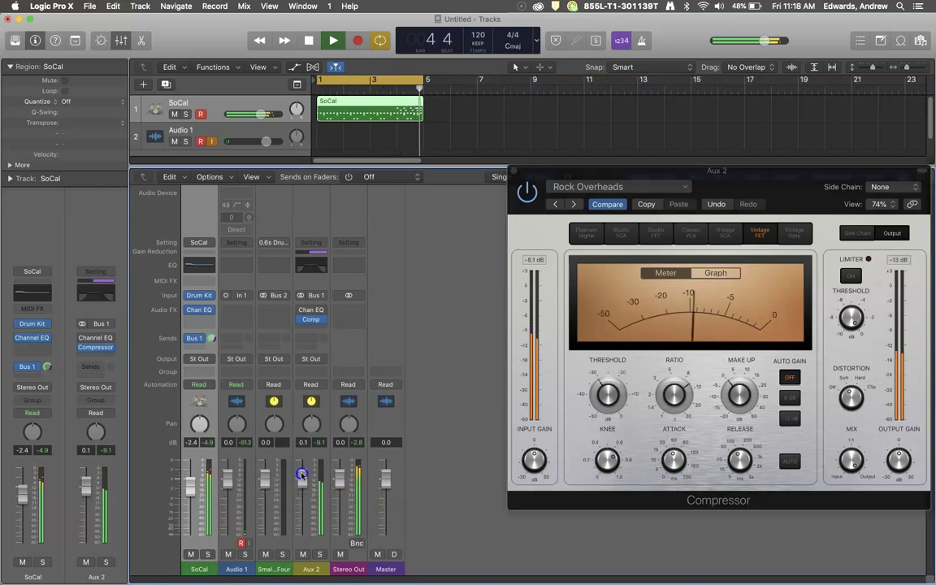
drag(188, 489, 188, 490)
click(357, 444)
key(space)
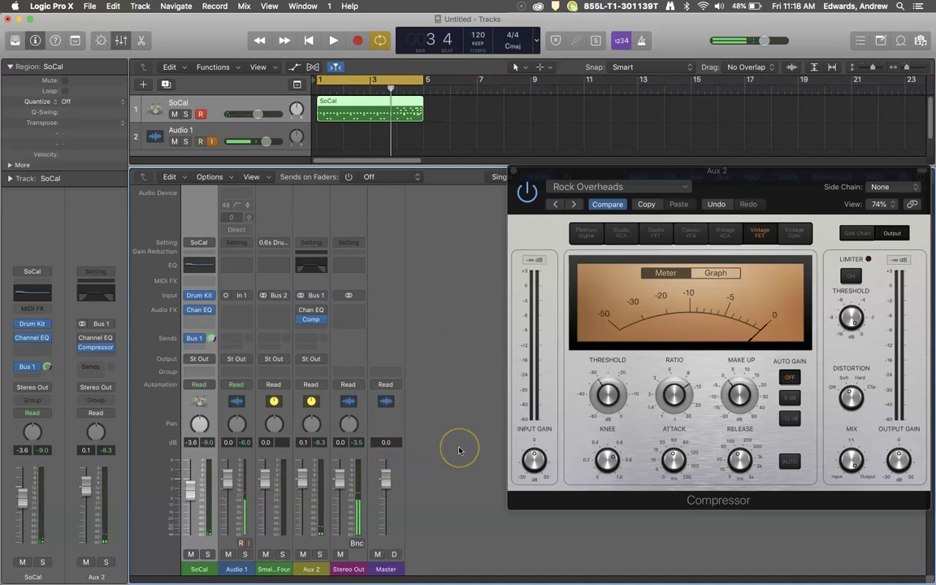
- Turn the Aux 2 compressor's ratio up from 4.8:1 to 10.0:1
drag(664, 391, 692, 414)
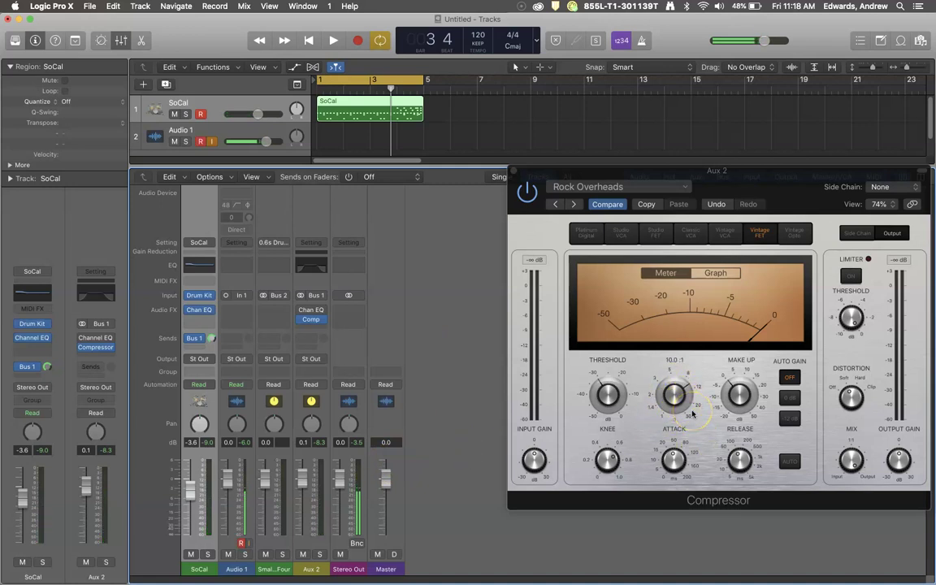